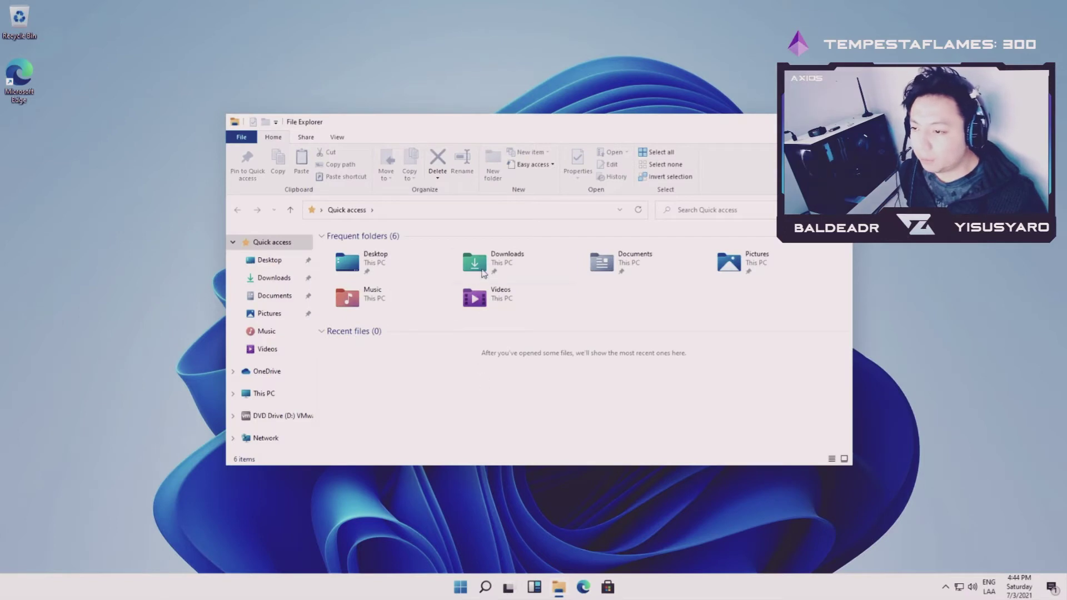
Step: Open the Downloads folder, show it with large icons and extract the add_gpedit_msc archive directly into it
left_click(485, 264)
double_click(485, 264)
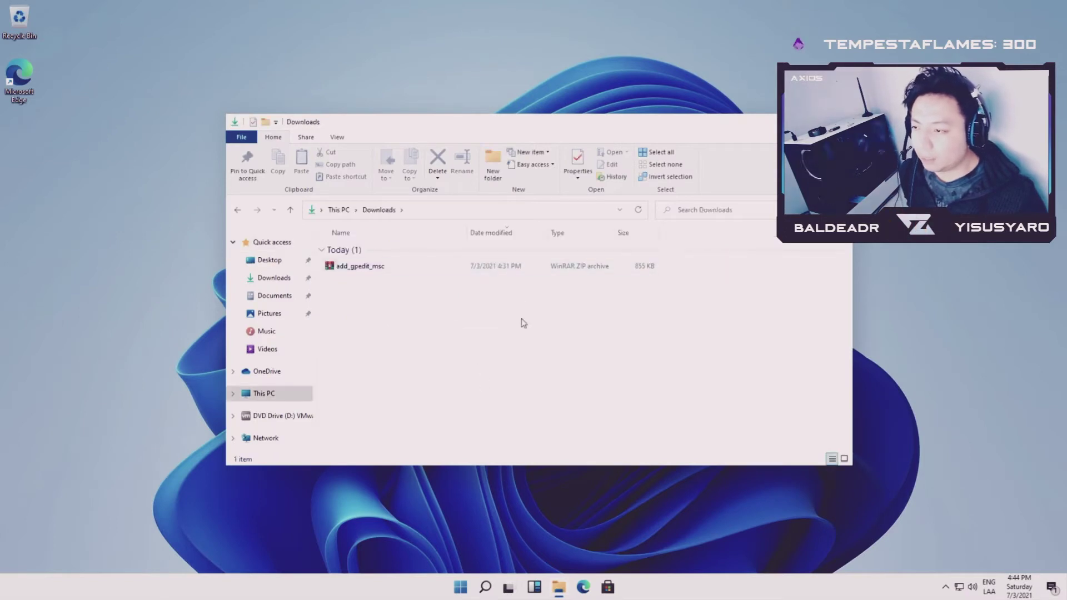
left_click(844, 458)
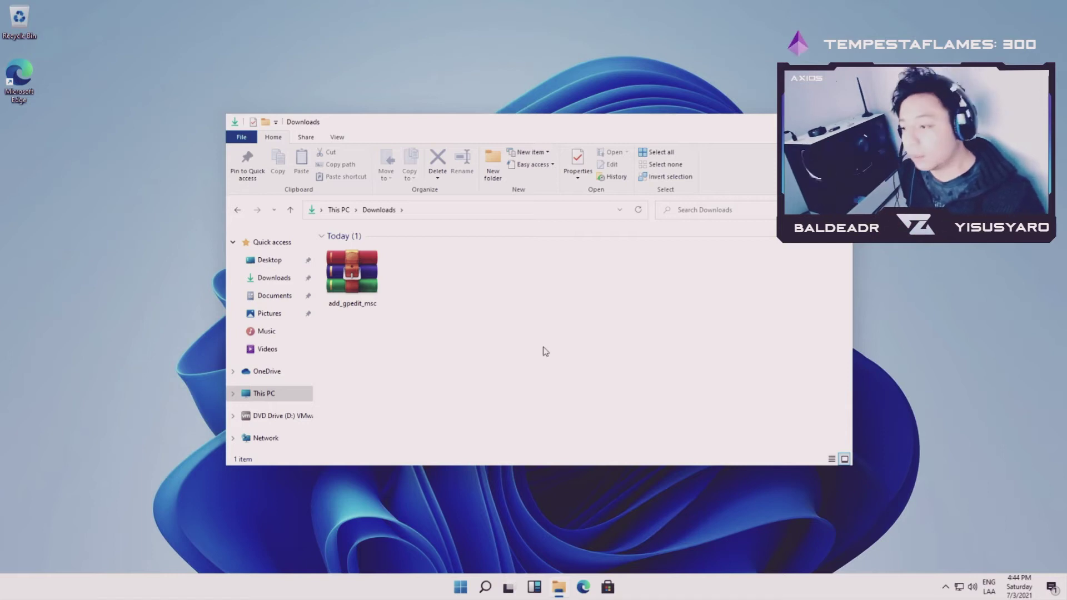
left_click(364, 281)
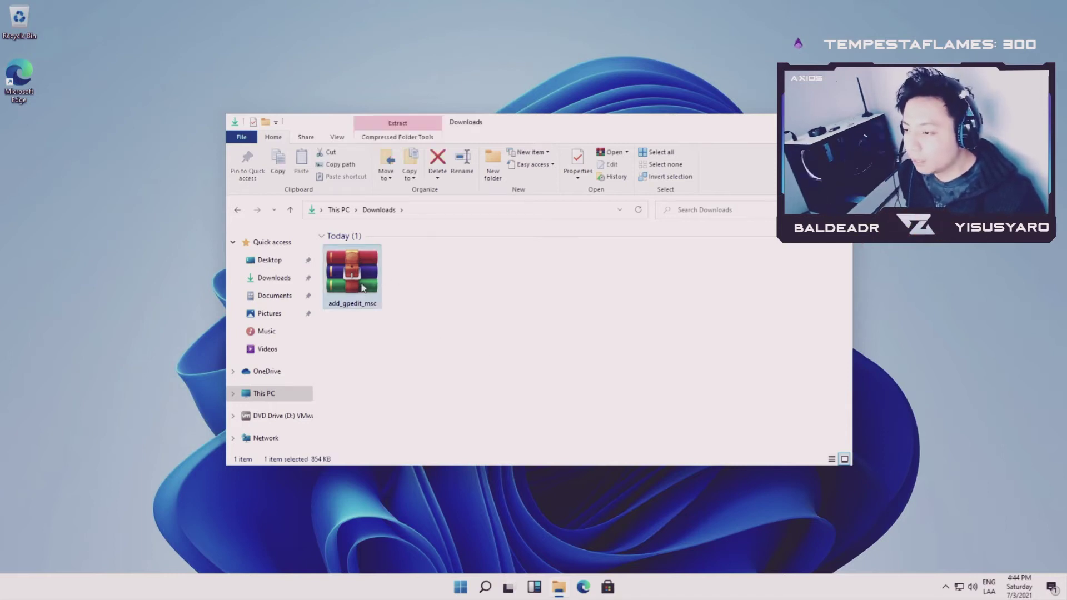
right_click(362, 284)
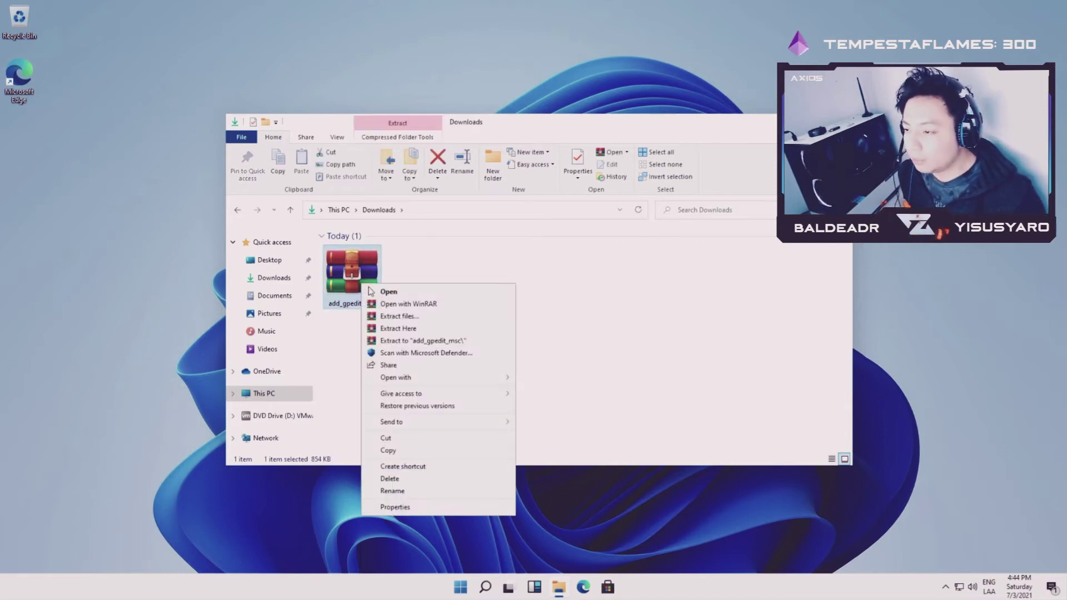
left_click(424, 334)
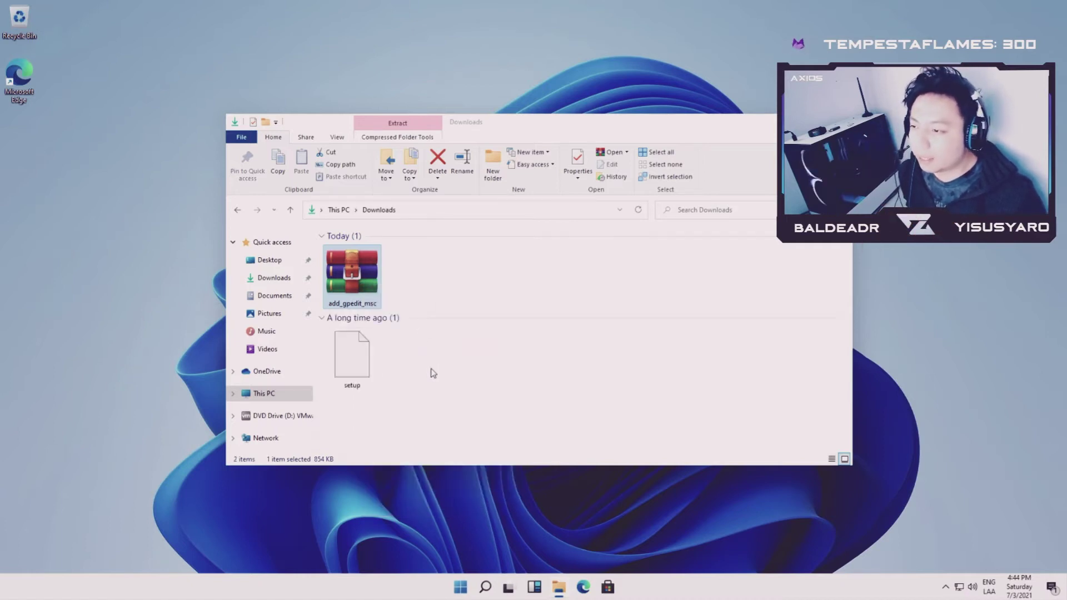
Step: Run the extracted setup file as administrator, allow it to make changes and start the gpedit.msc installation
left_click(367, 362)
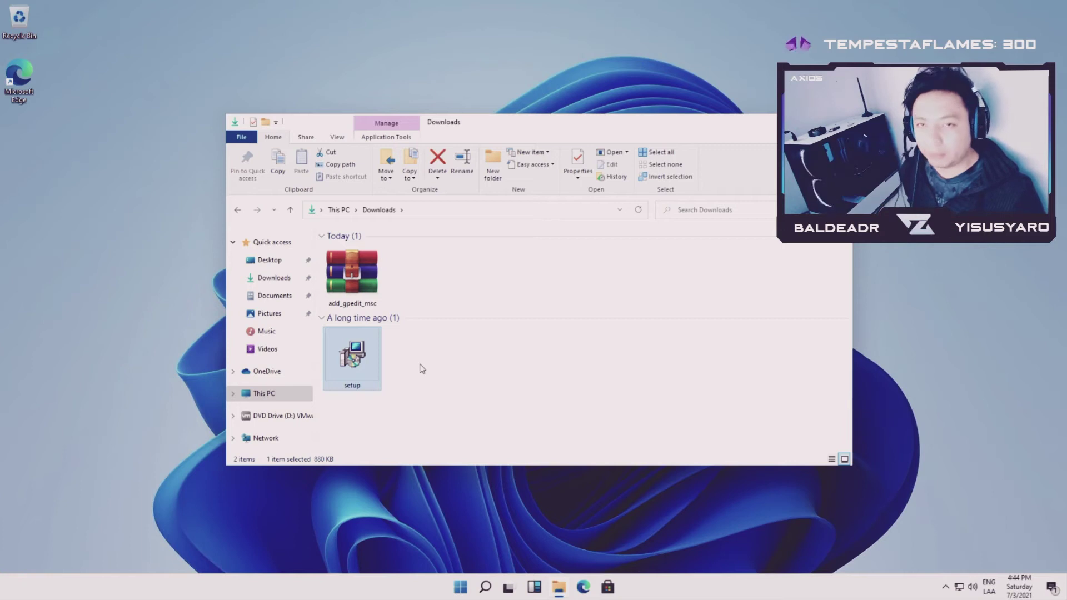
right_click(362, 346)
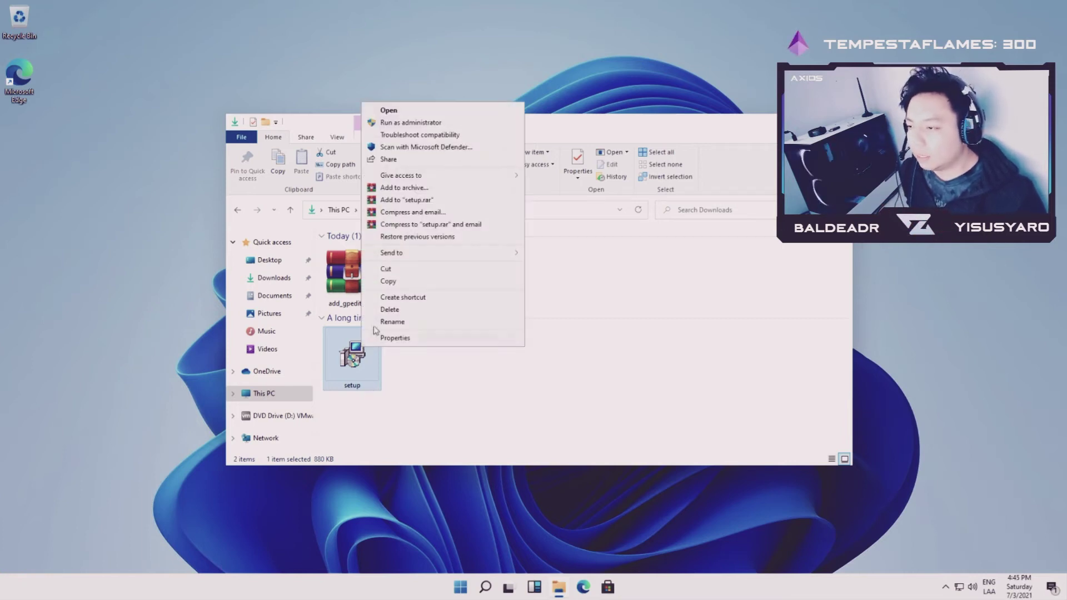
left_click(411, 123)
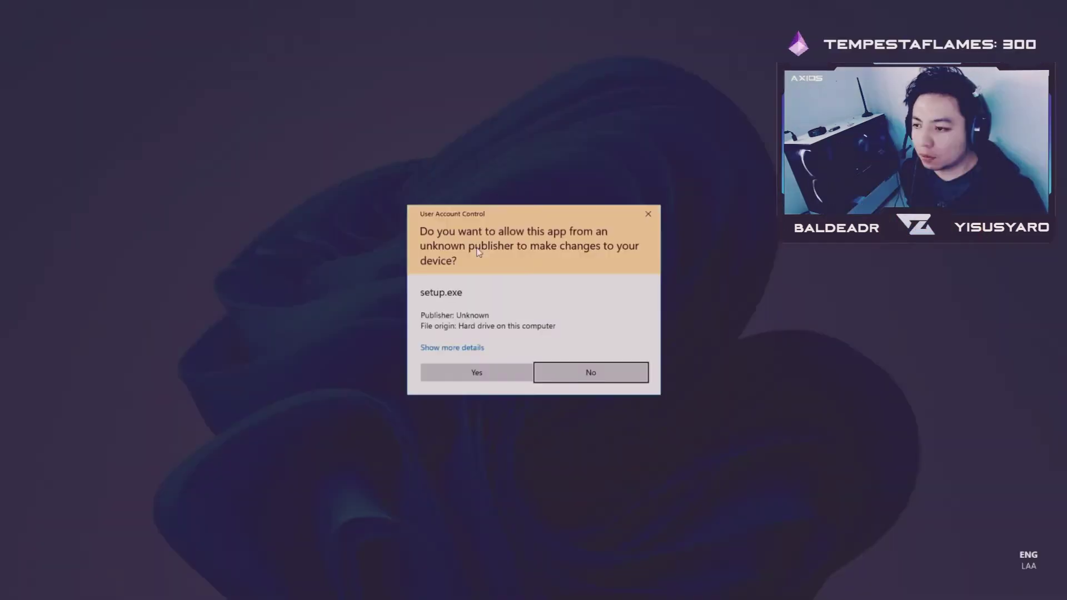
left_click(502, 372)
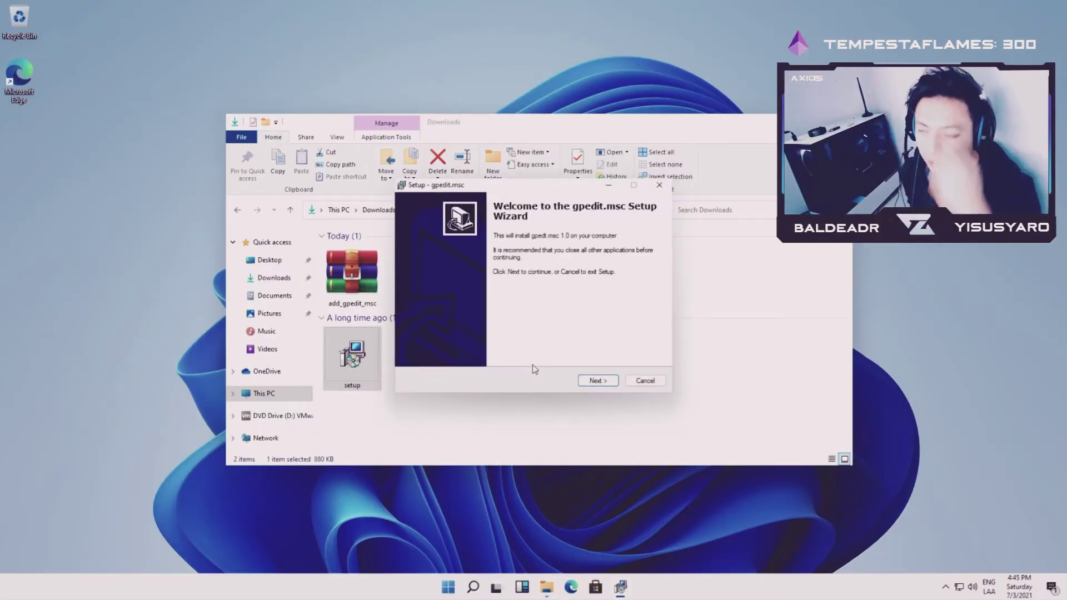
left_click(597, 381)
left_click(597, 381)
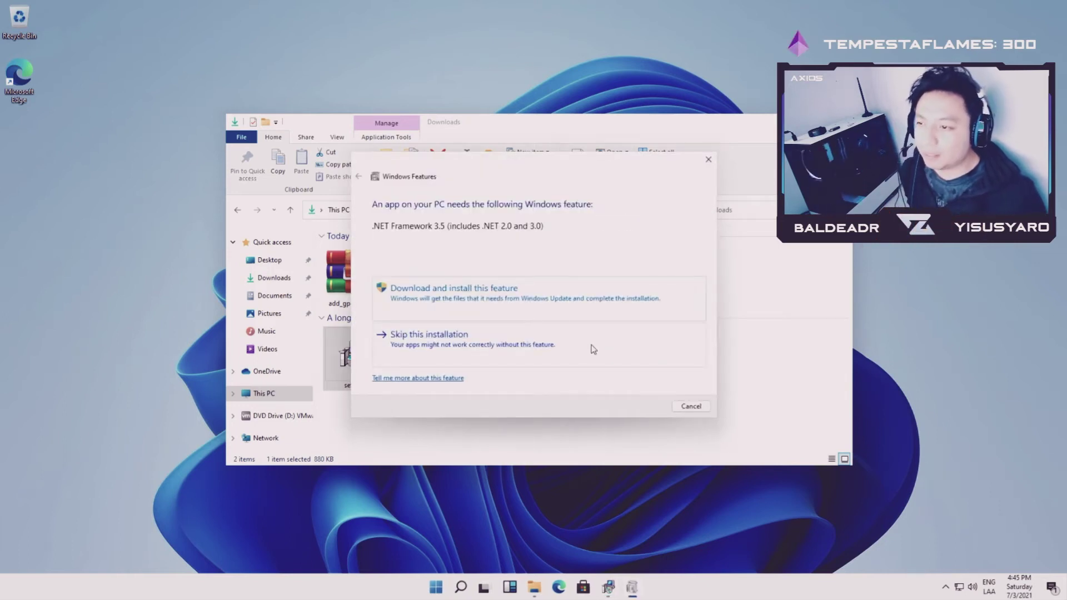
Step: Try to download and install the .NET Framework 3.5 feature, and finish the gpedit.msc setup wizard
left_click(520, 295)
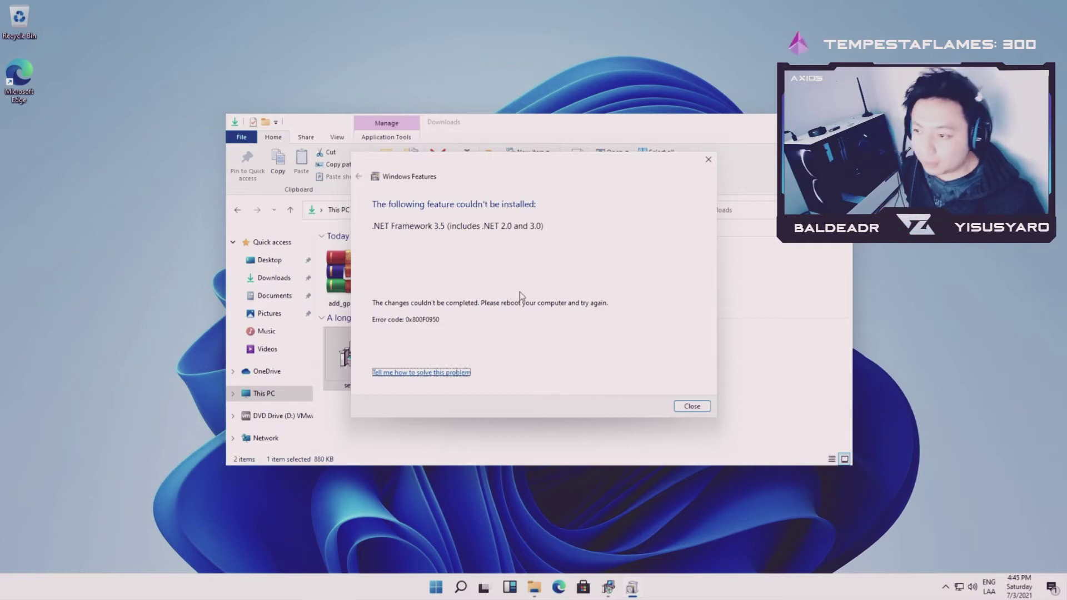
left_click(692, 406)
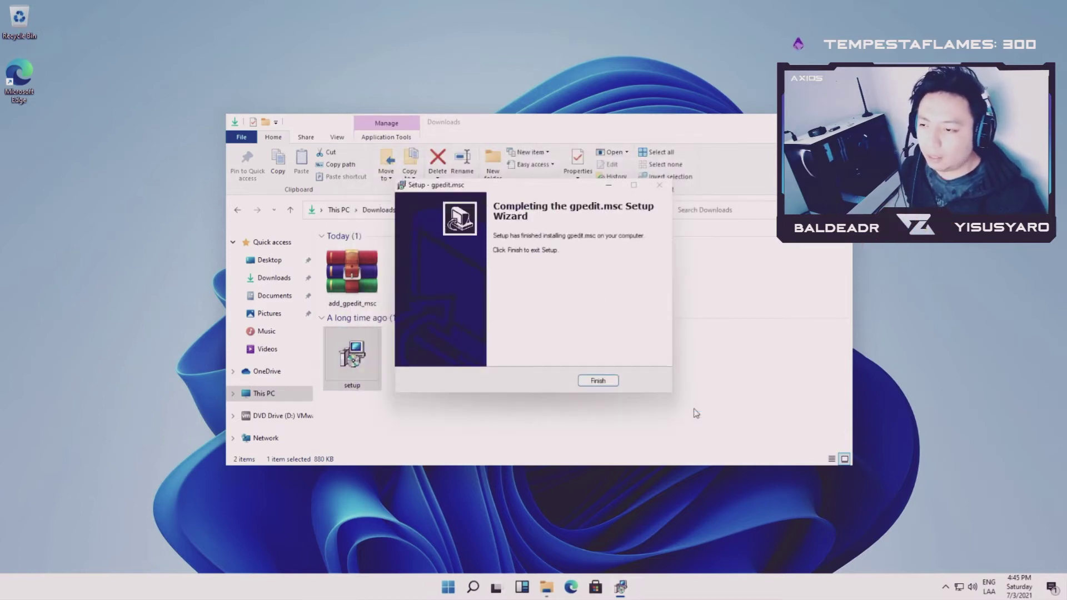
key("Return")
left_click(621, 586)
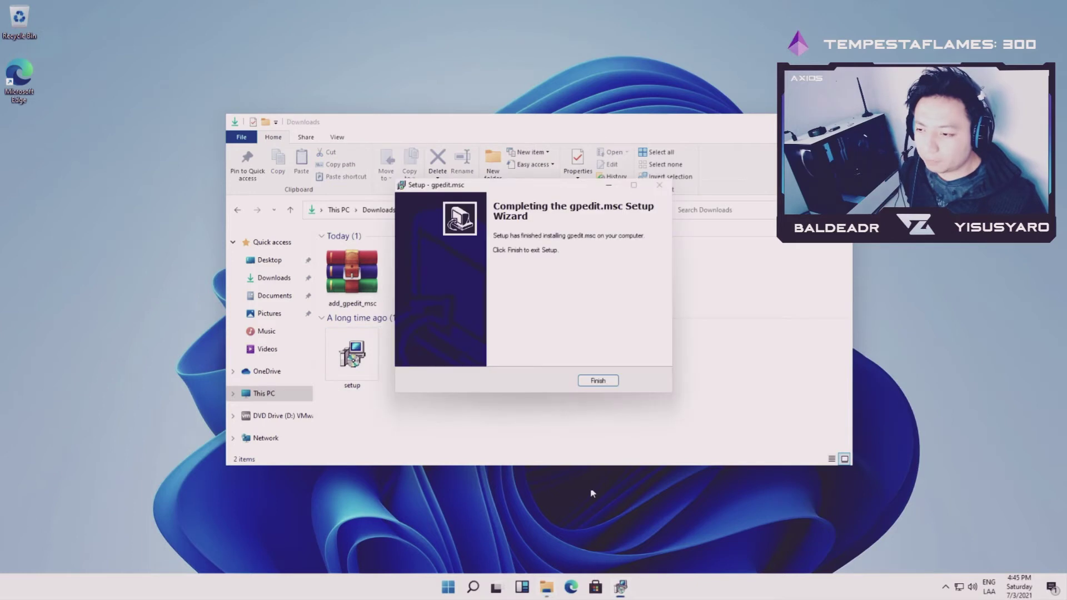
left_click(595, 378)
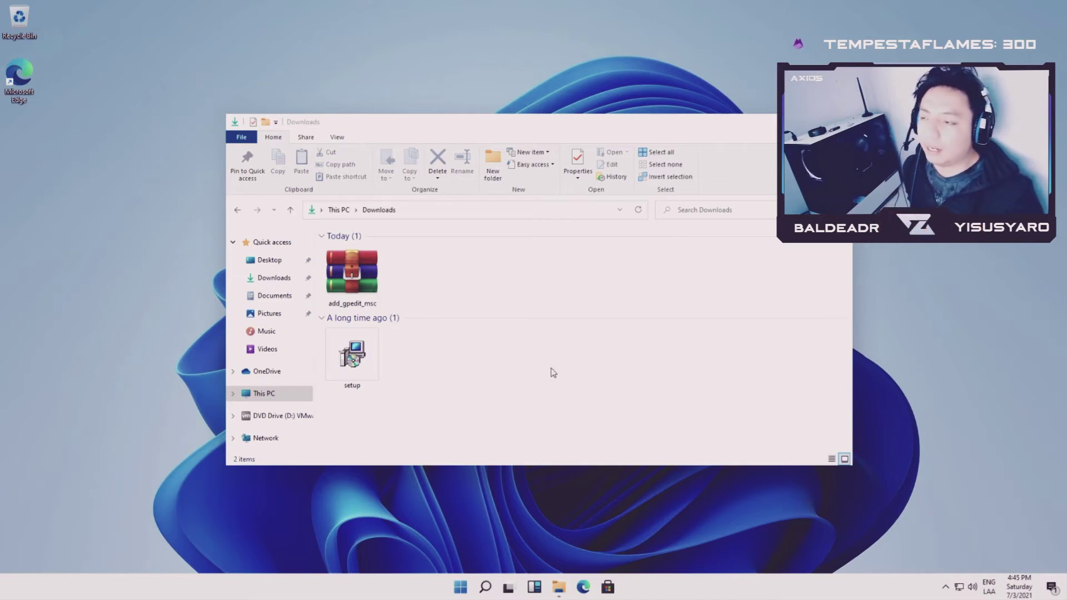
Step: Delete the add_gpedit_msc archive and the setup file from the Downloads folder
left_click_drag(440, 303, 368, 279)
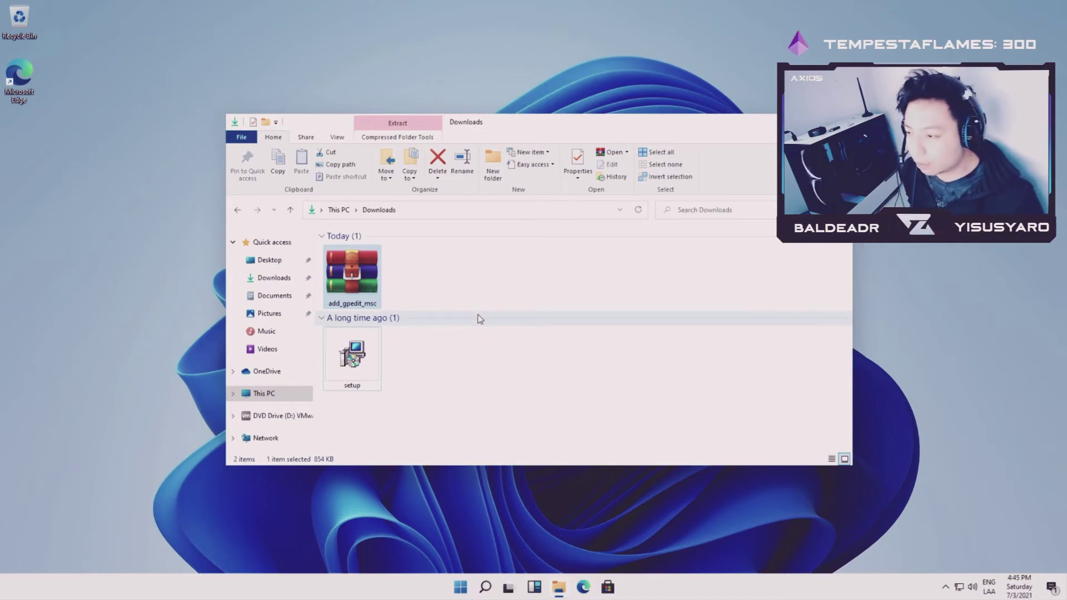
left_click_drag(436, 397, 376, 307)
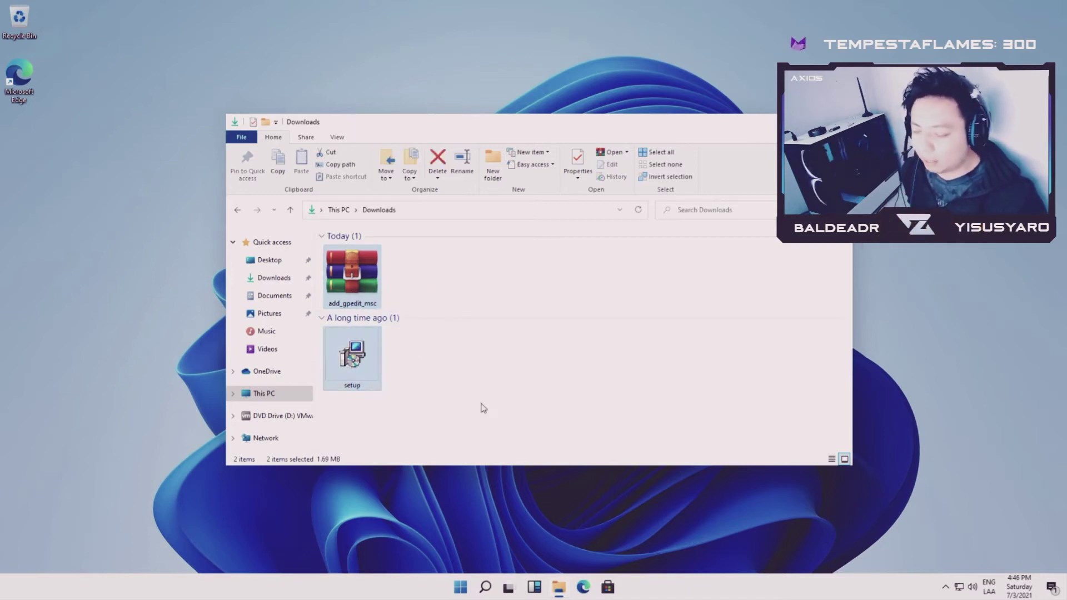
key("Delete")
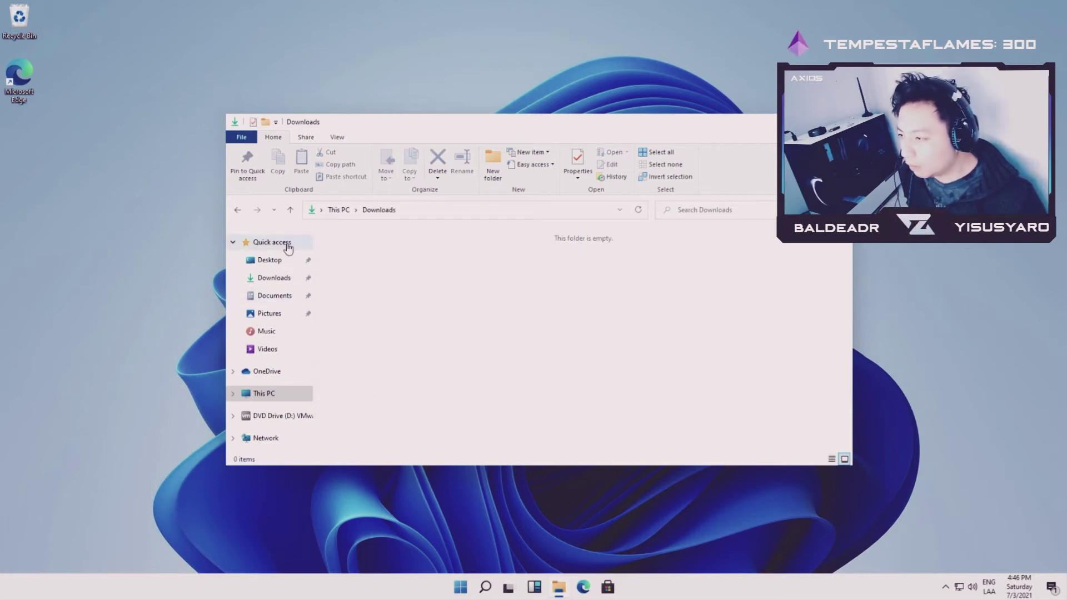
Step: Open the SysWOW64 folder inside the Windows folder on Local Disk (C:)
left_click(233, 243)
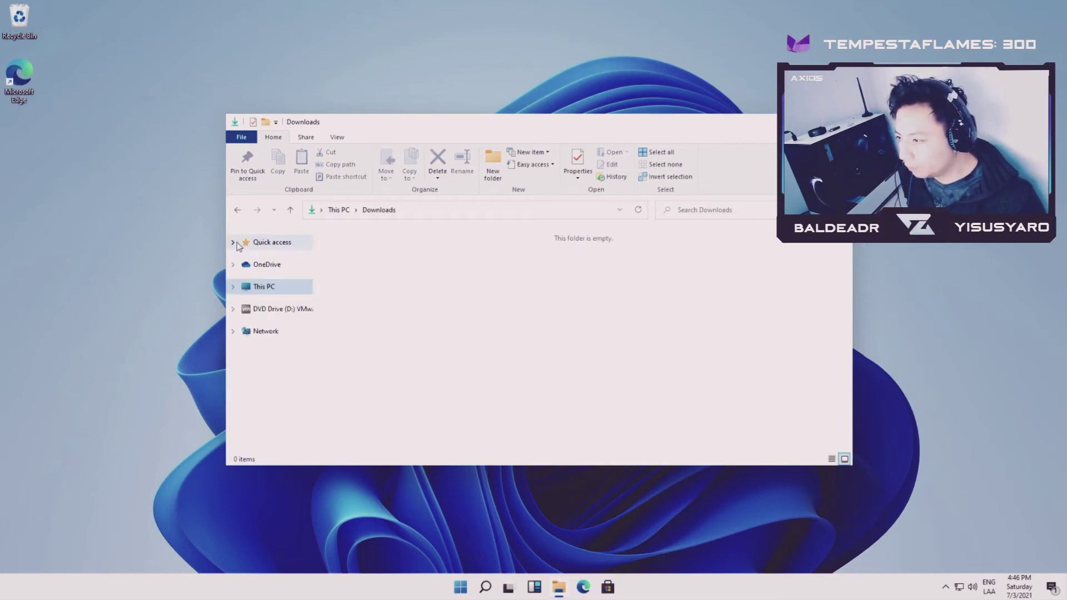
left_click(234, 286)
left_click(251, 288)
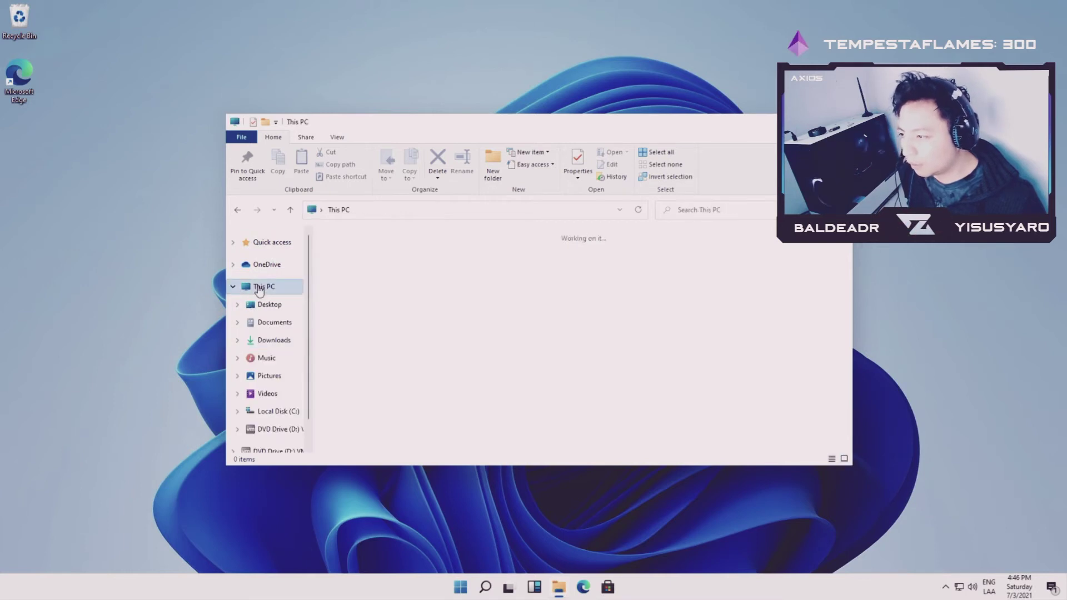
left_click(485, 387)
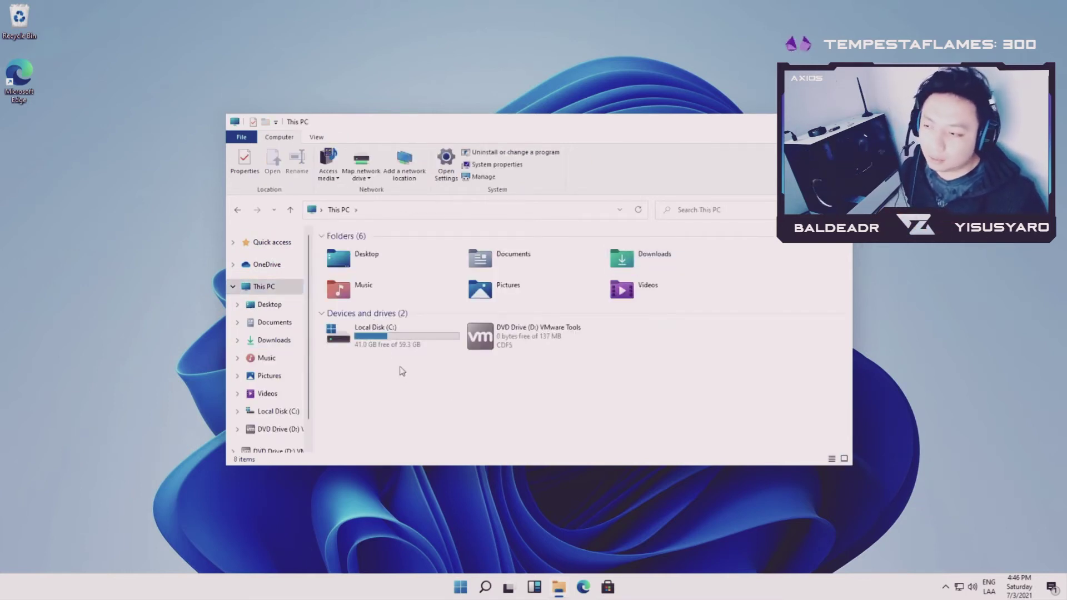
double_click(382, 345)
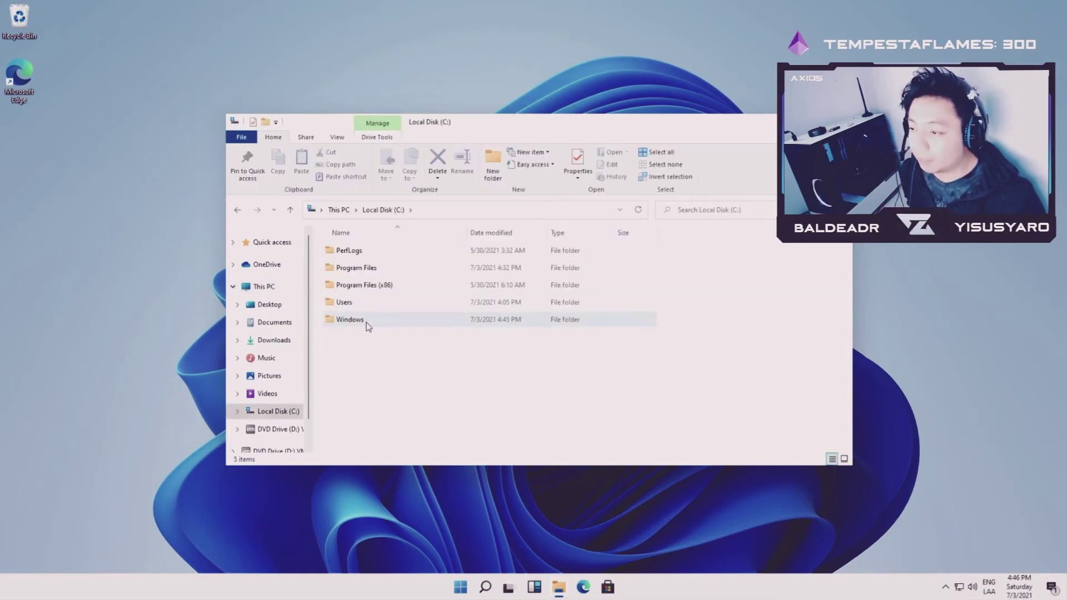
double_click(367, 326)
scroll(406, 348, "down", 8)
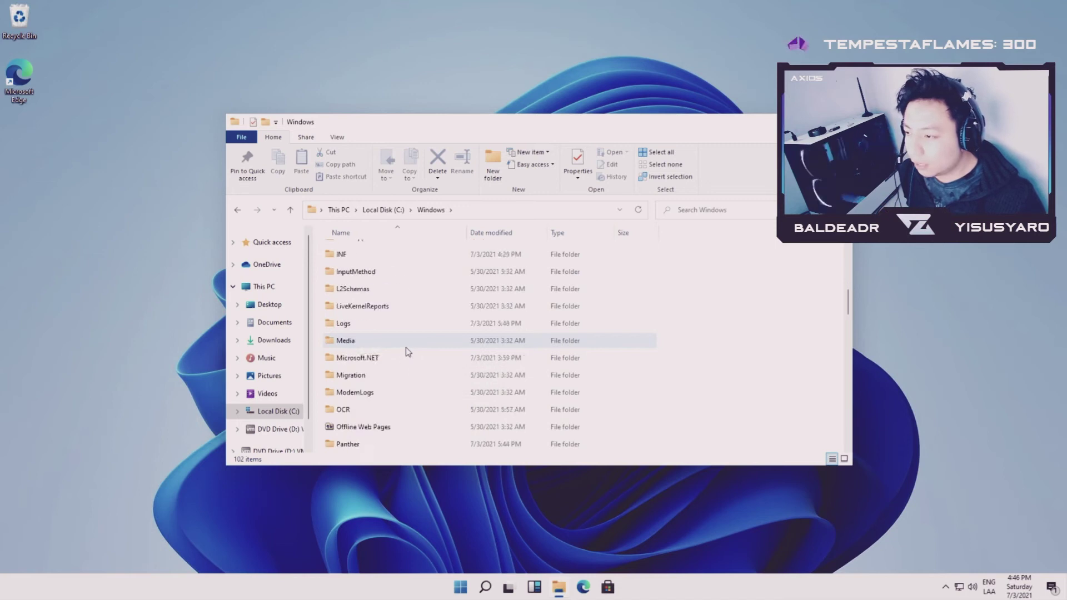
scroll(406, 348, "down", 12)
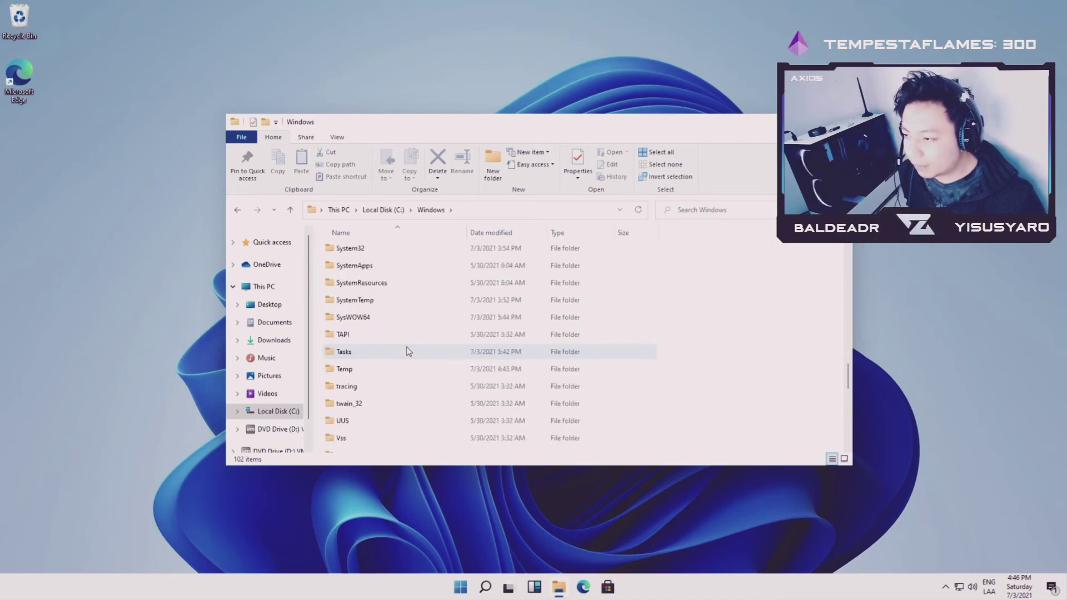
scroll(407, 347, "up", 1)
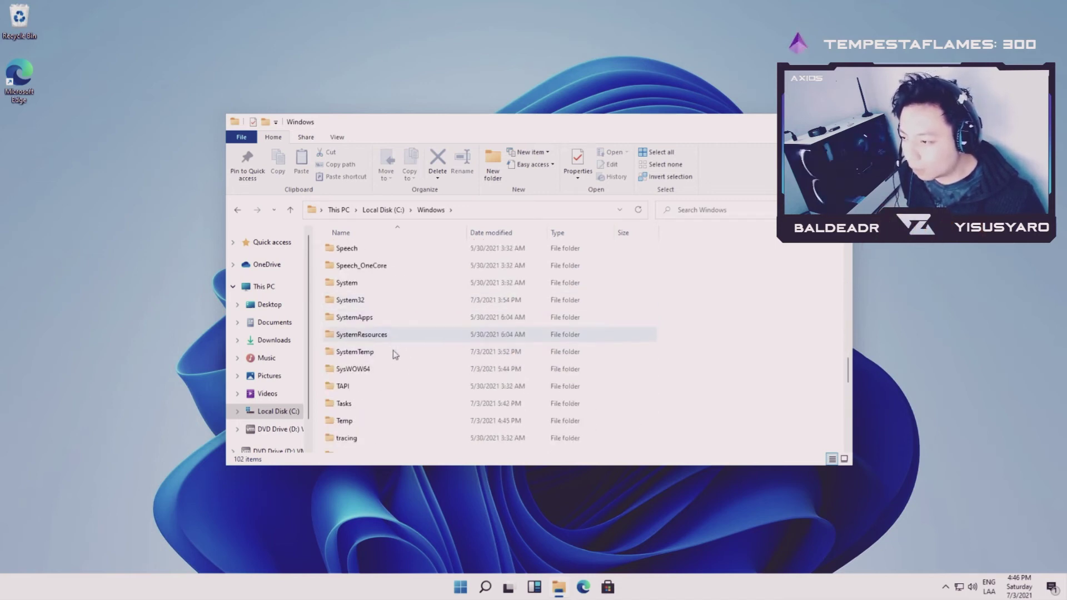
left_click(389, 371)
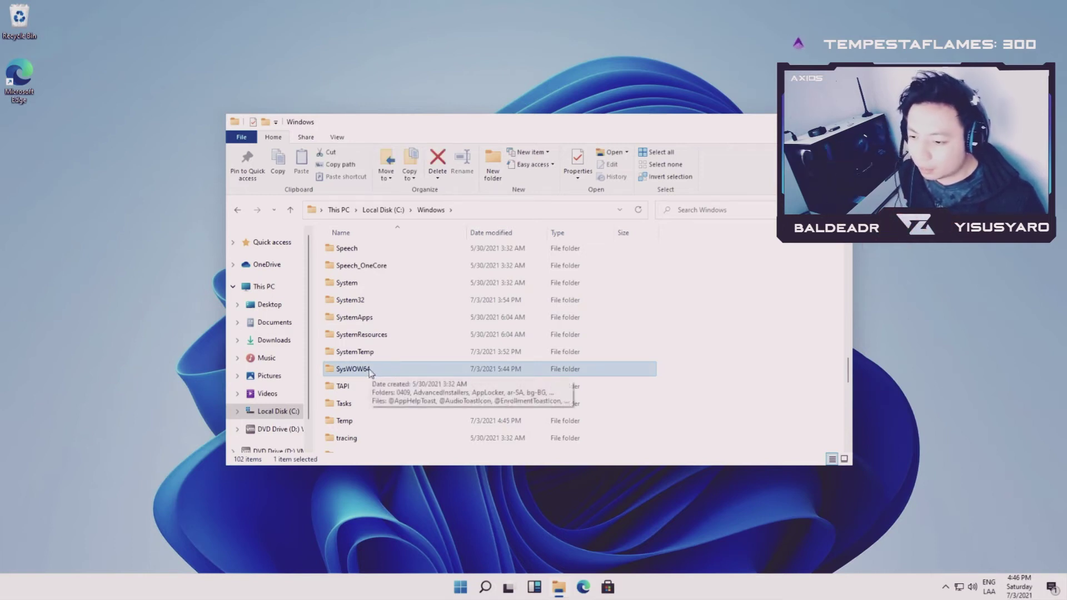
double_click(369, 370)
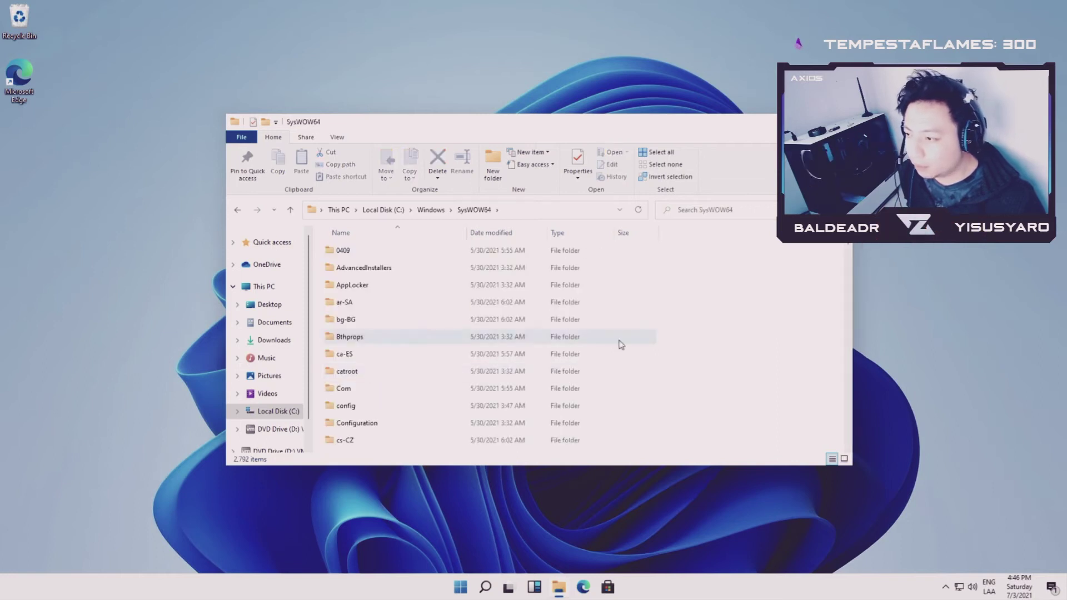
Step: Show the contents of the SysWOW64 folder as large icons
scroll(661, 345, "down", 5)
scroll(661, 344, "down", 15)
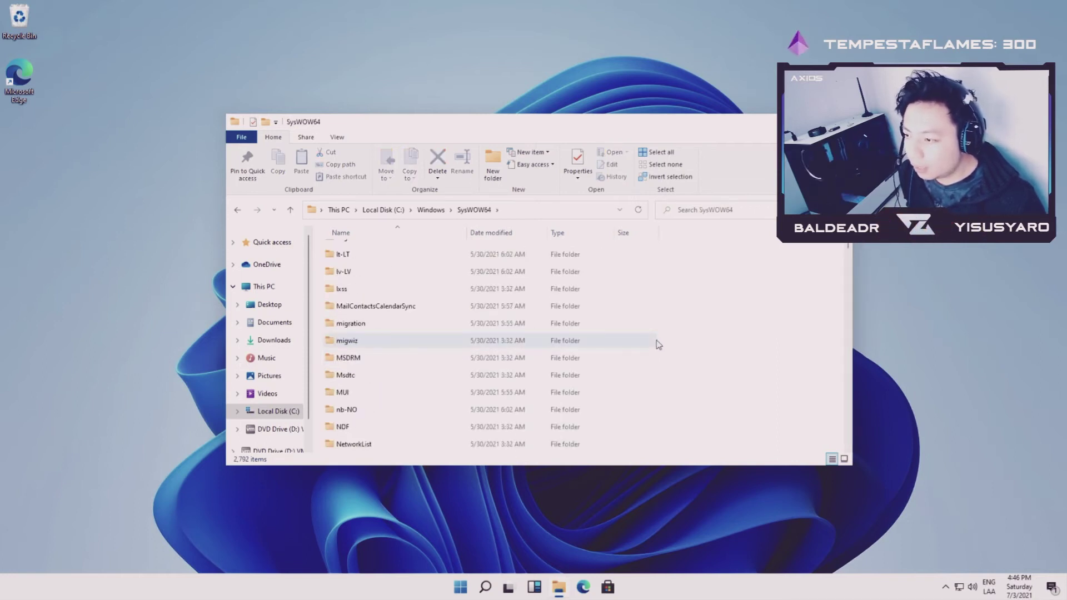
scroll(659, 345, "down", 1)
left_click(844, 458)
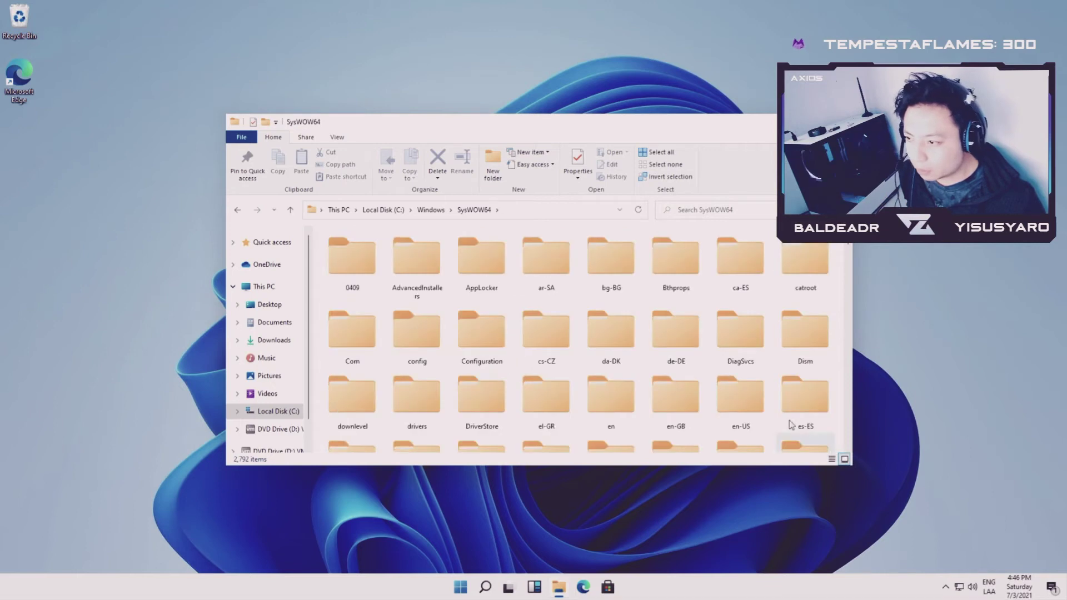
Step: Find the gpedit console document among the SysWOW64 files and select it
scroll(675, 377, "down", 5)
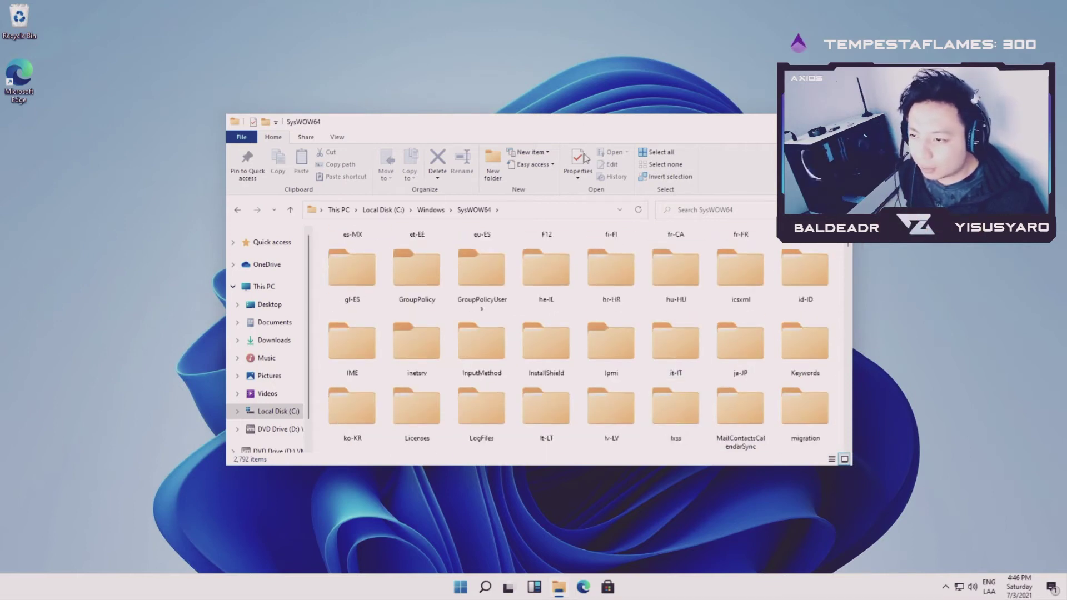
scroll(595, 340, "down", 10)
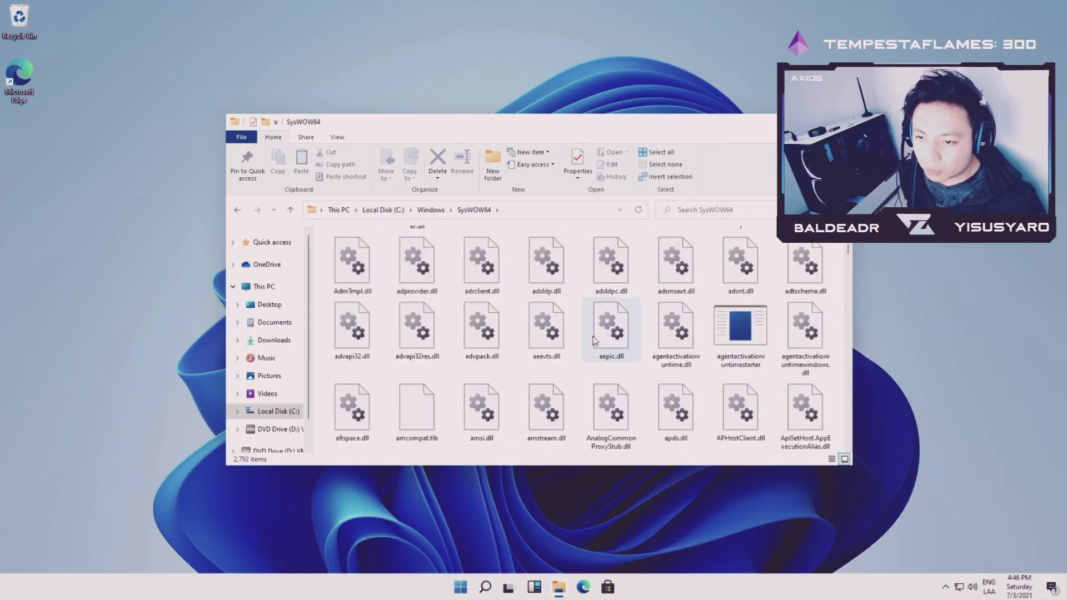
scroll(594, 340, "down", 8)
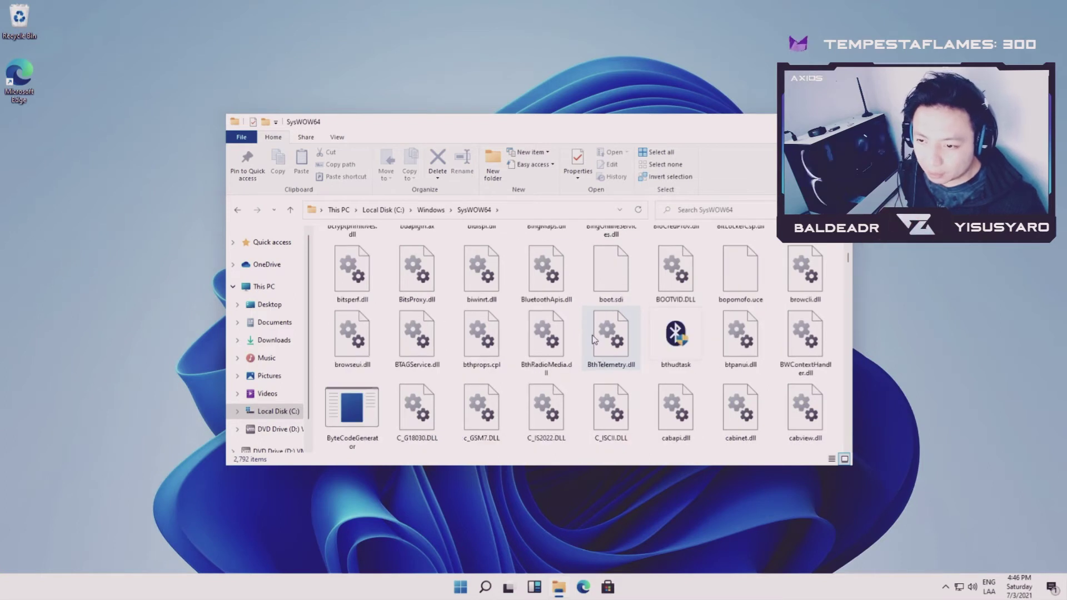
scroll(593, 339, "down", 10)
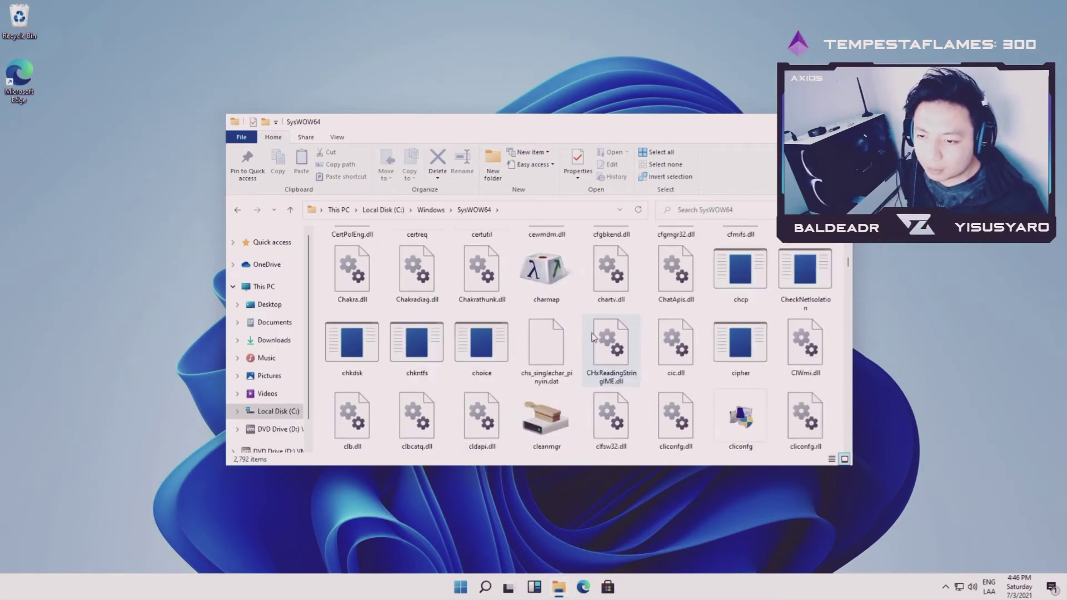
scroll(593, 336, "down", 8)
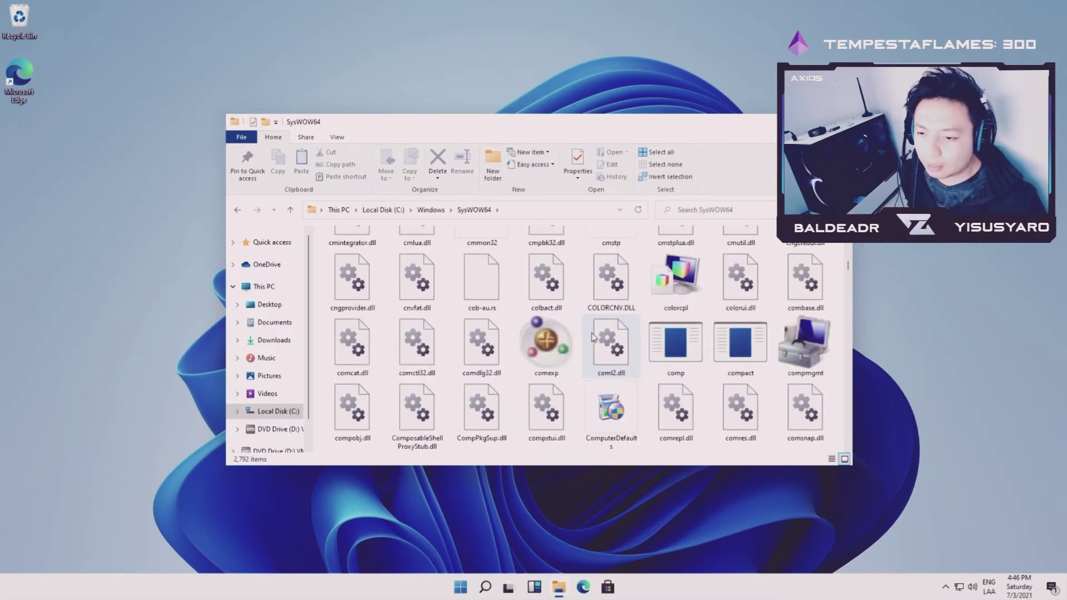
scroll(594, 335, "down", 8)
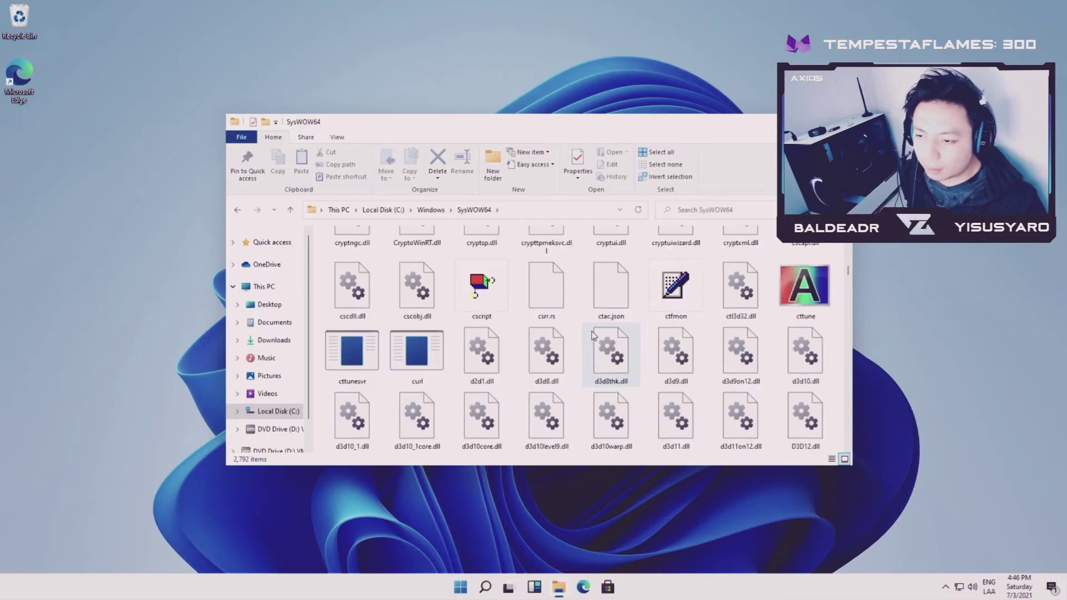
scroll(593, 335, "down", 10)
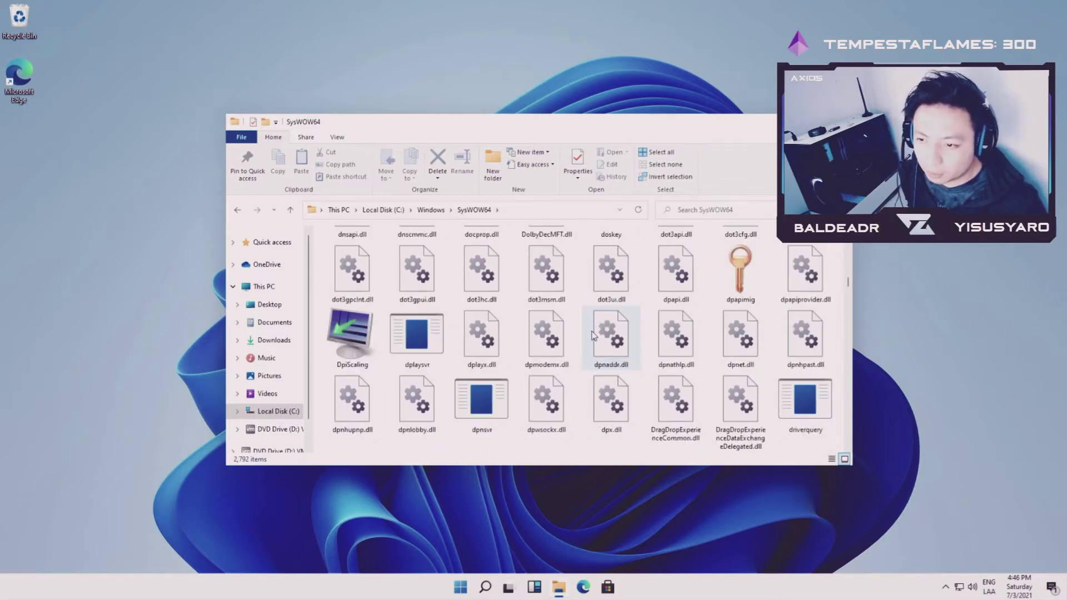
scroll(593, 335, "down", 5)
scroll(651, 325, "down", 5)
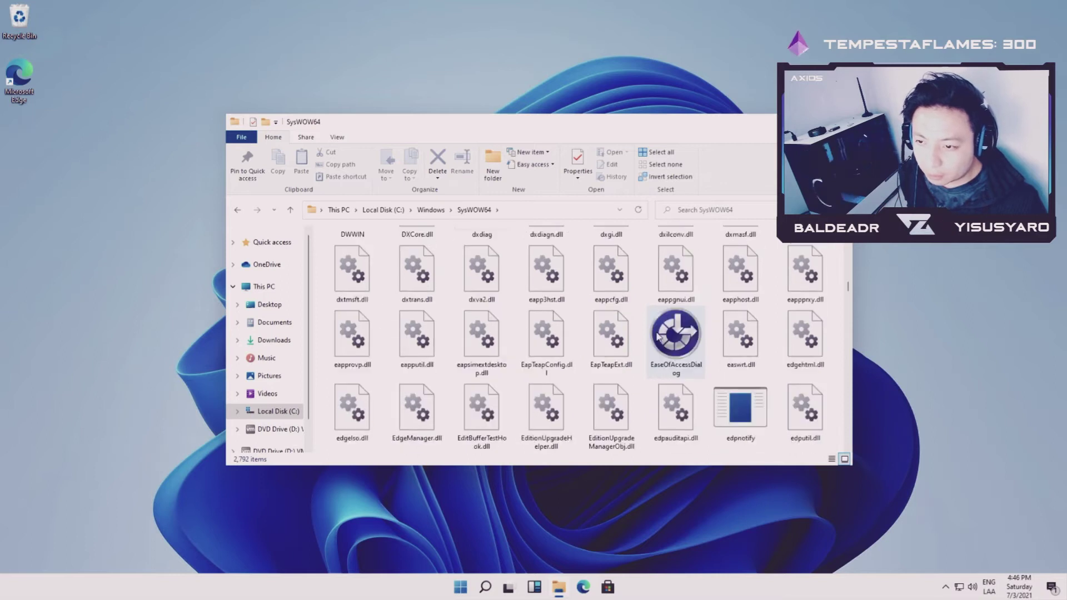
scroll(657, 337, "down", 10)
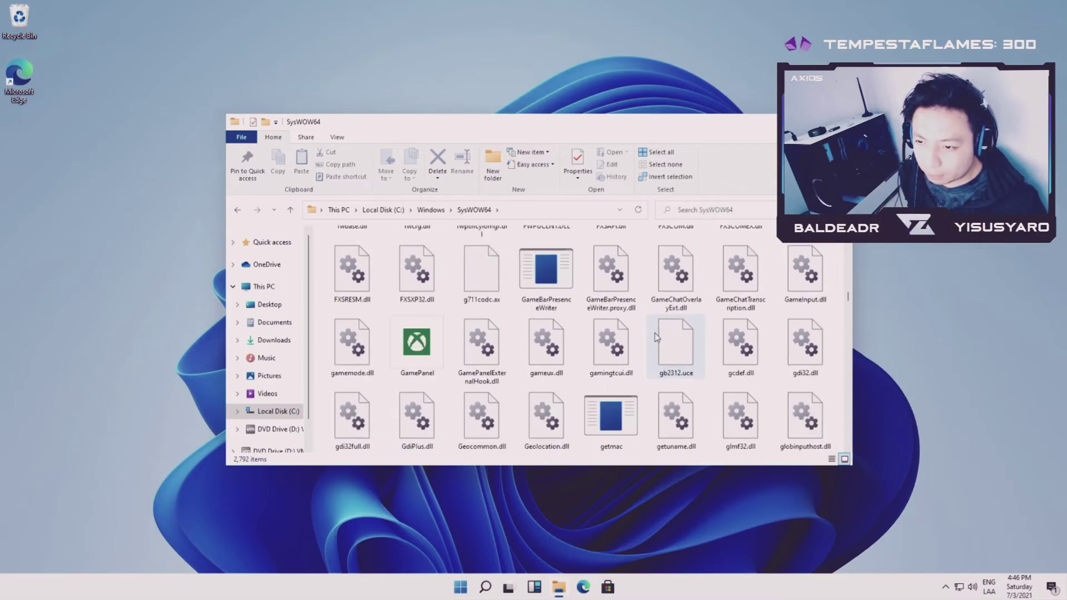
scroll(644, 340, "down", 5)
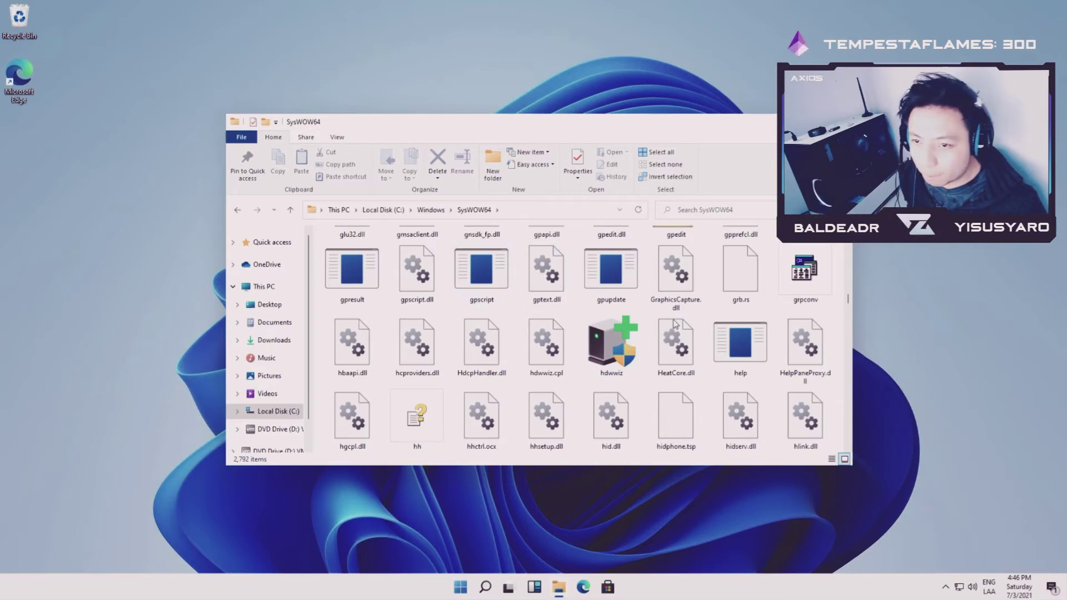
scroll(664, 337, "down", 2)
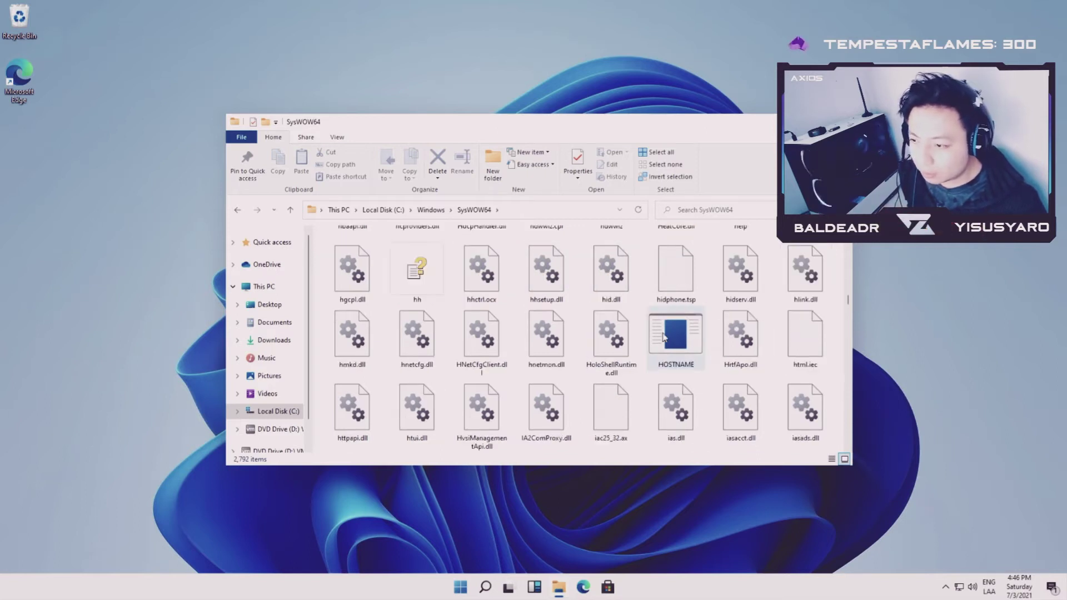
scroll(664, 337, "up", 5)
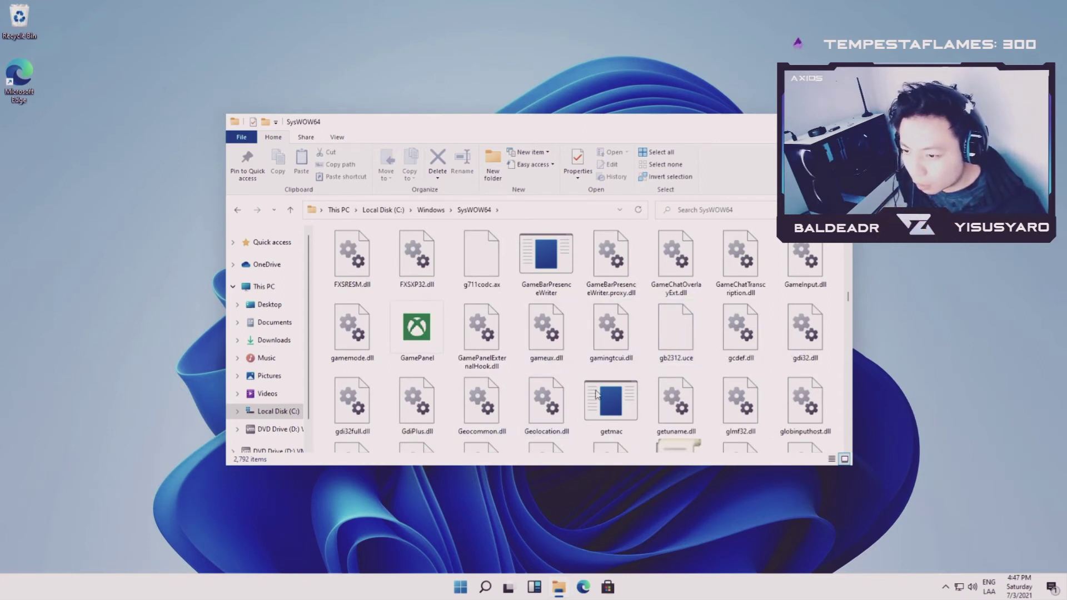
scroll(603, 393, "down", 2)
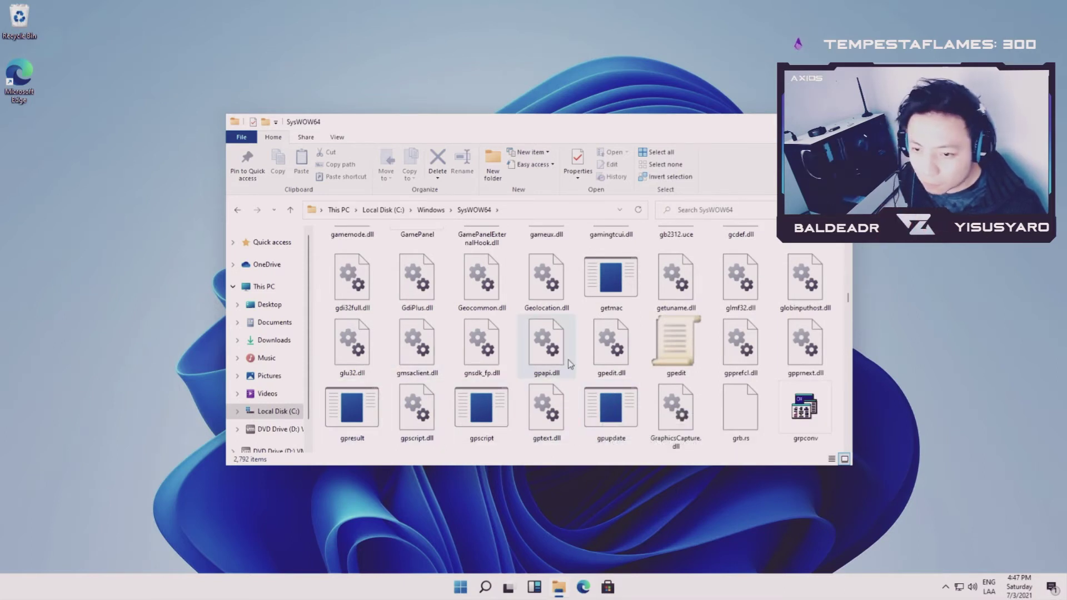
scroll(589, 350, "up", 2)
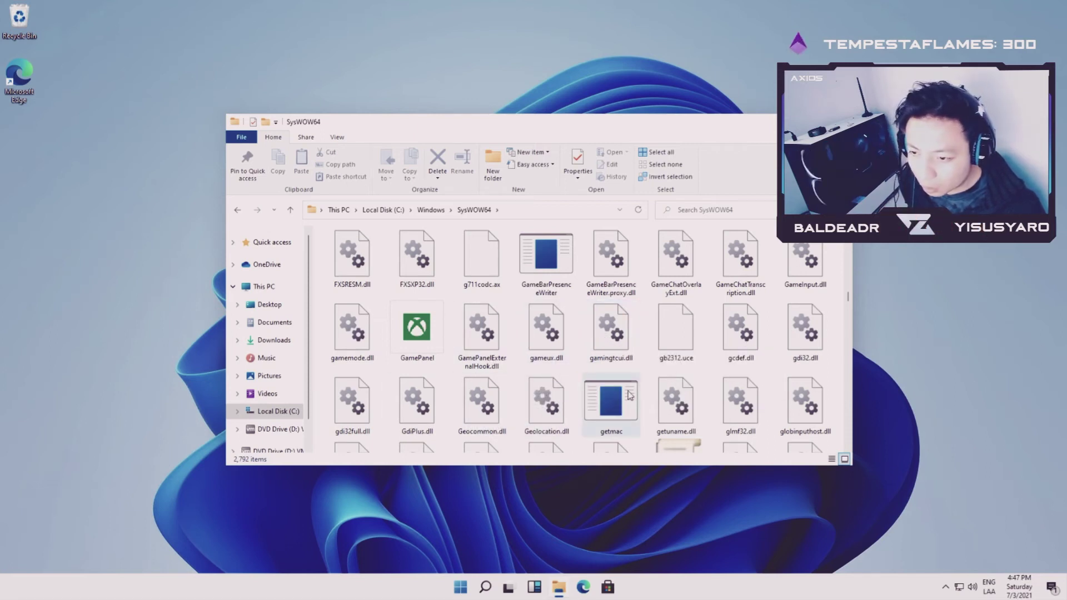
scroll(629, 395, "down", 2)
left_click(675, 348)
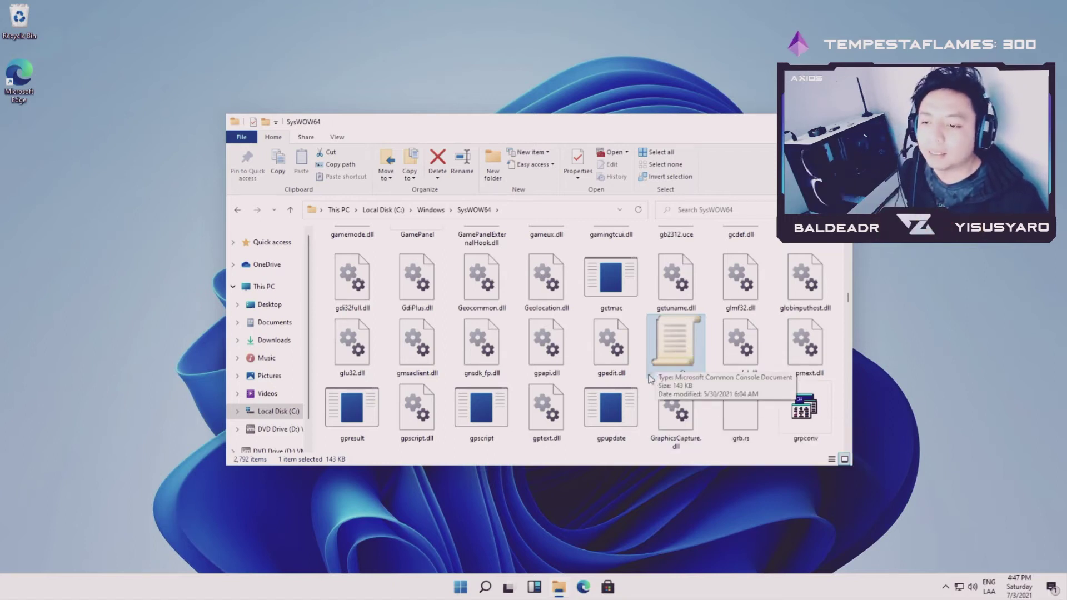
Step: Turn on file name extensions and copy the gpedit.msc file
left_click(339, 138)
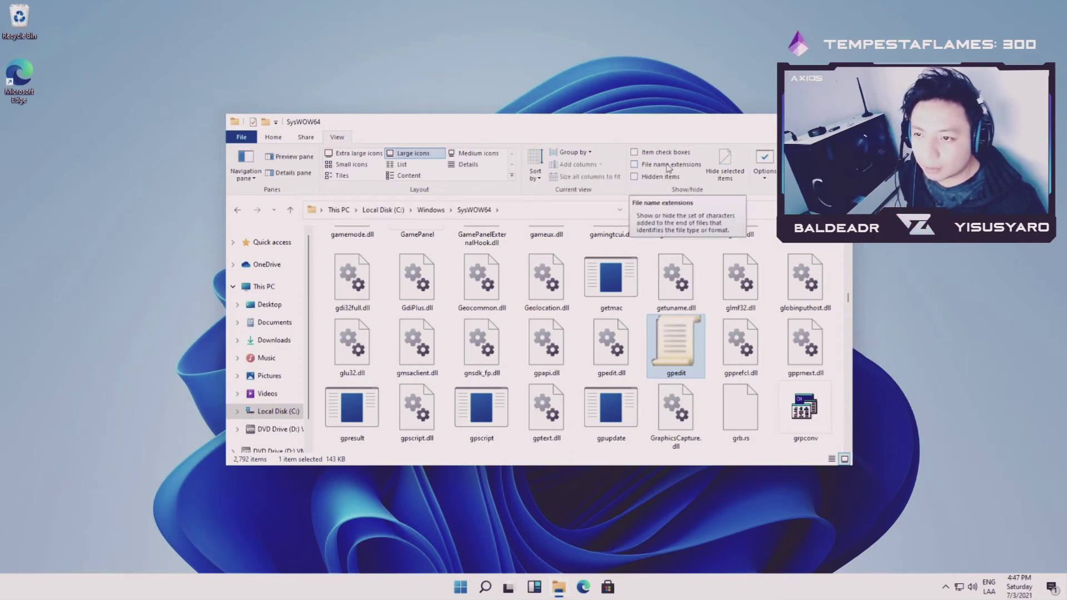
left_click(667, 166)
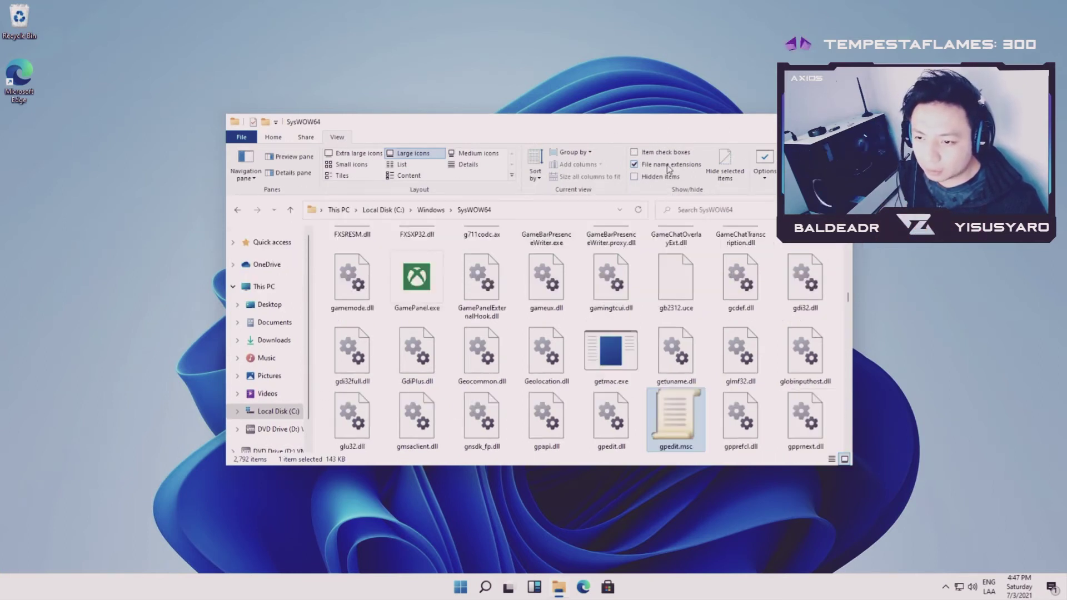
right_click(677, 421)
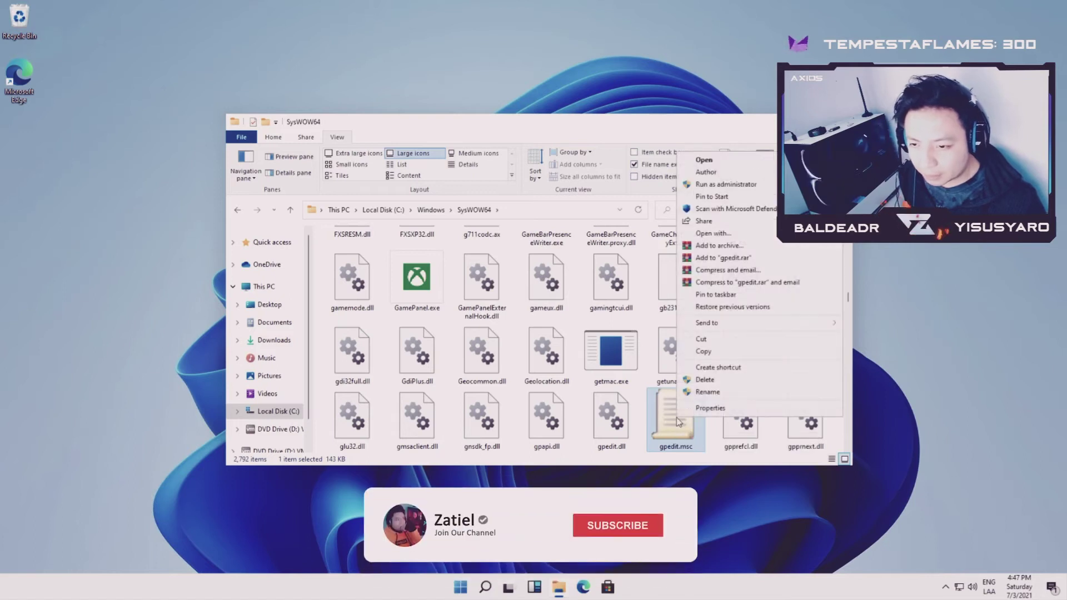
left_click(703, 353)
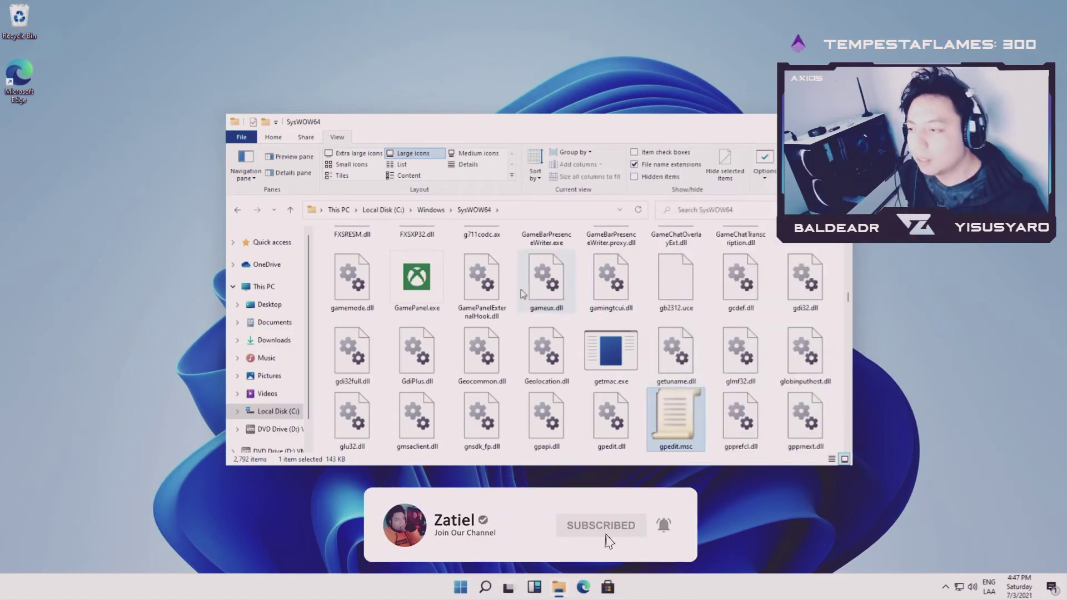
Step: Go back up to This PC, open the Windows folder on Local Disk (C:) and select the System32 folder
left_click(430, 210)
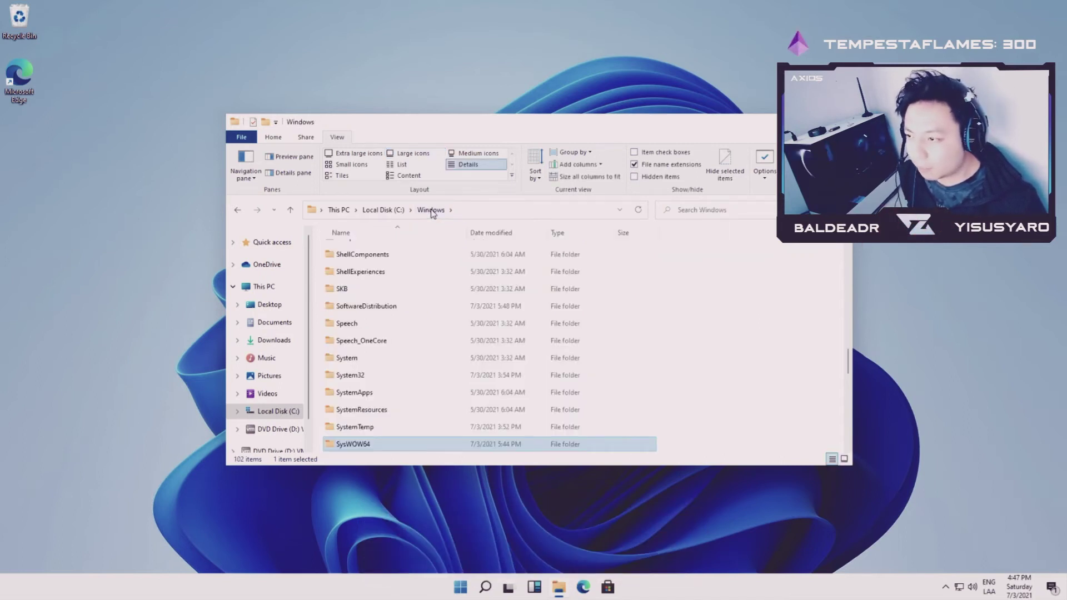
left_click(392, 211)
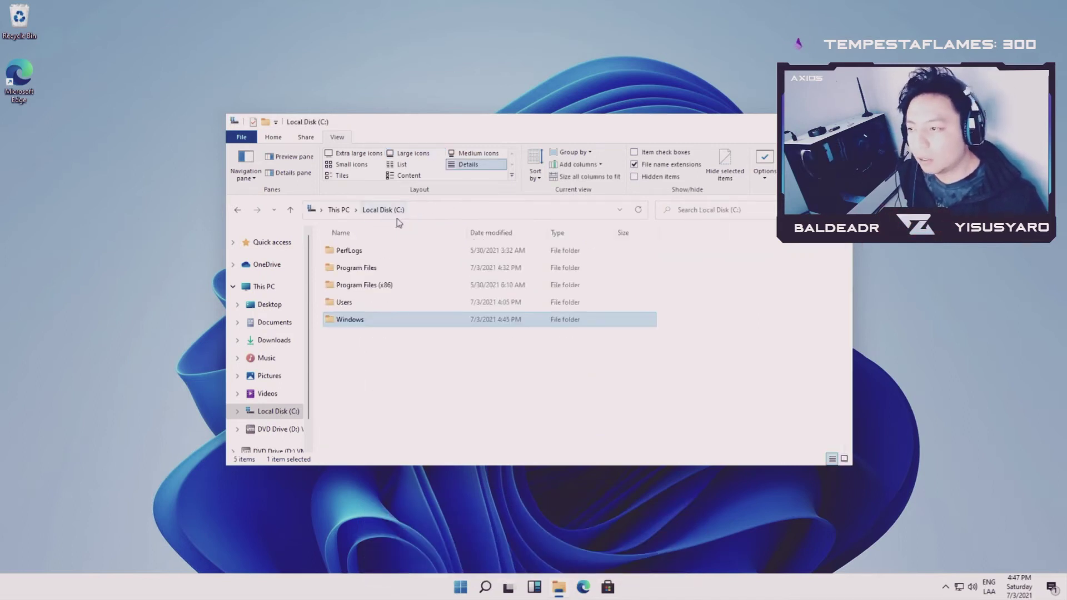
left_click(340, 211)
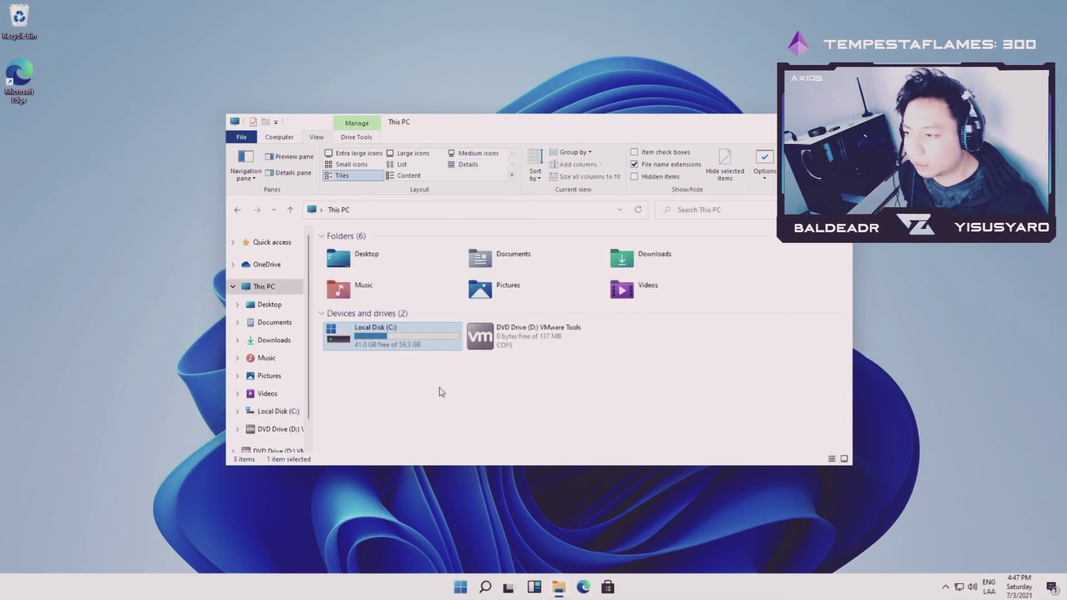
double_click(400, 345)
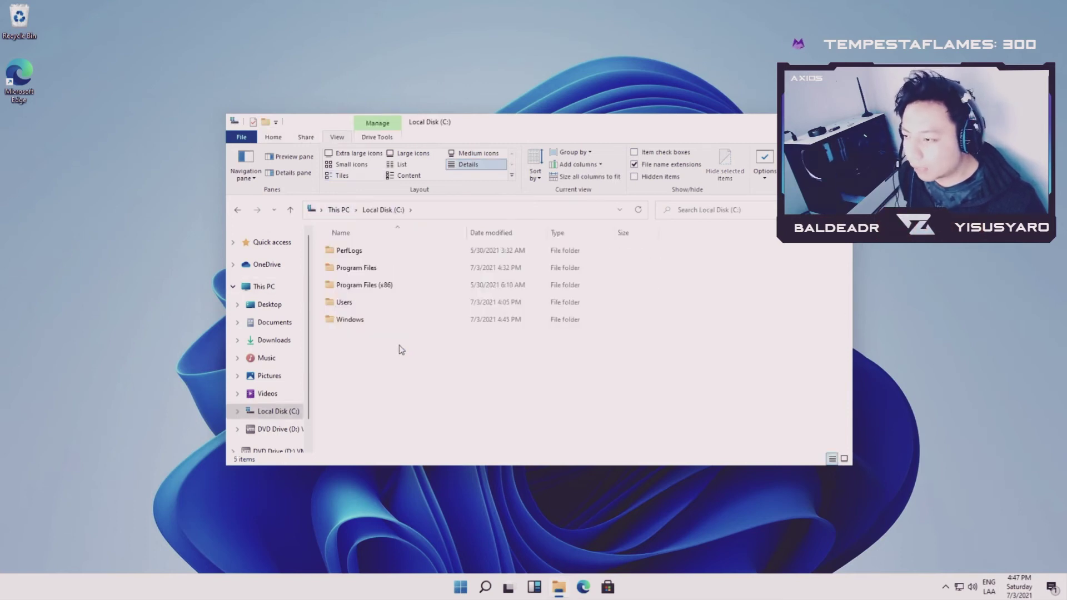
double_click(375, 320)
scroll(568, 337, "down", 5)
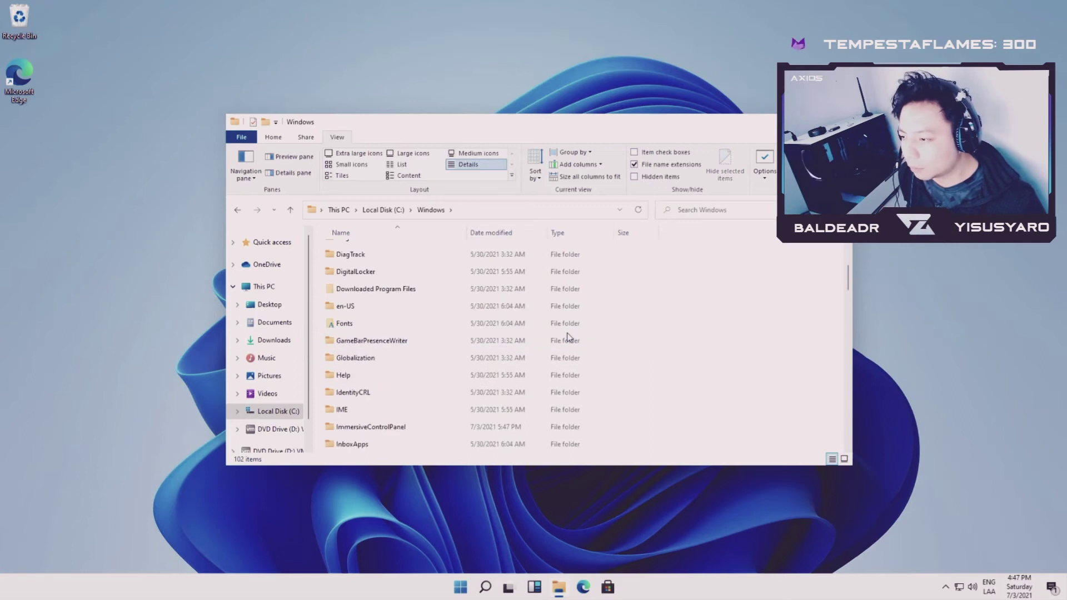
scroll(567, 337, "down", 15)
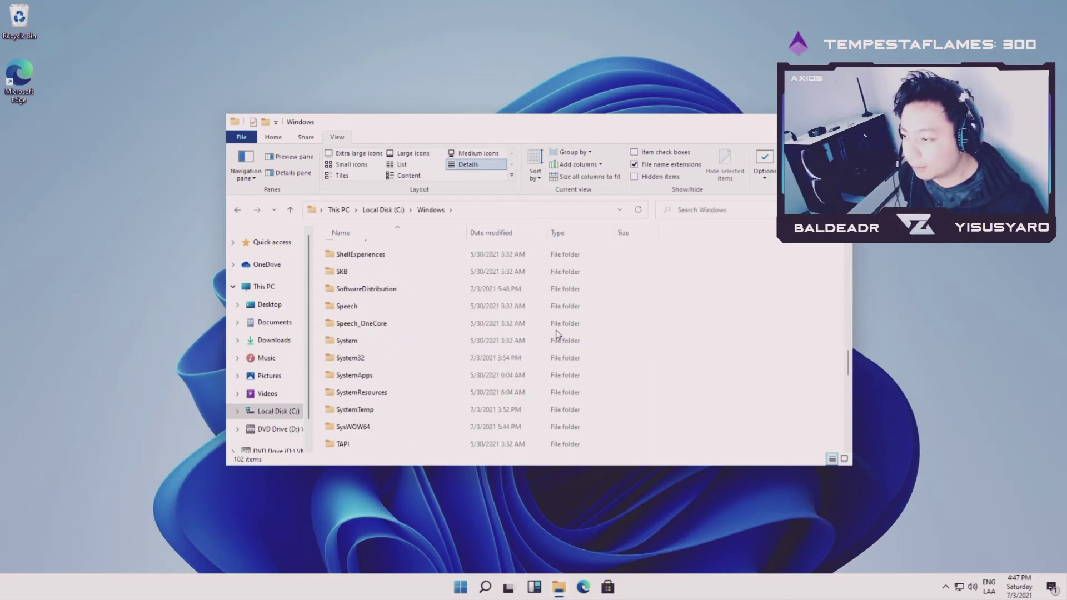
left_click(391, 356)
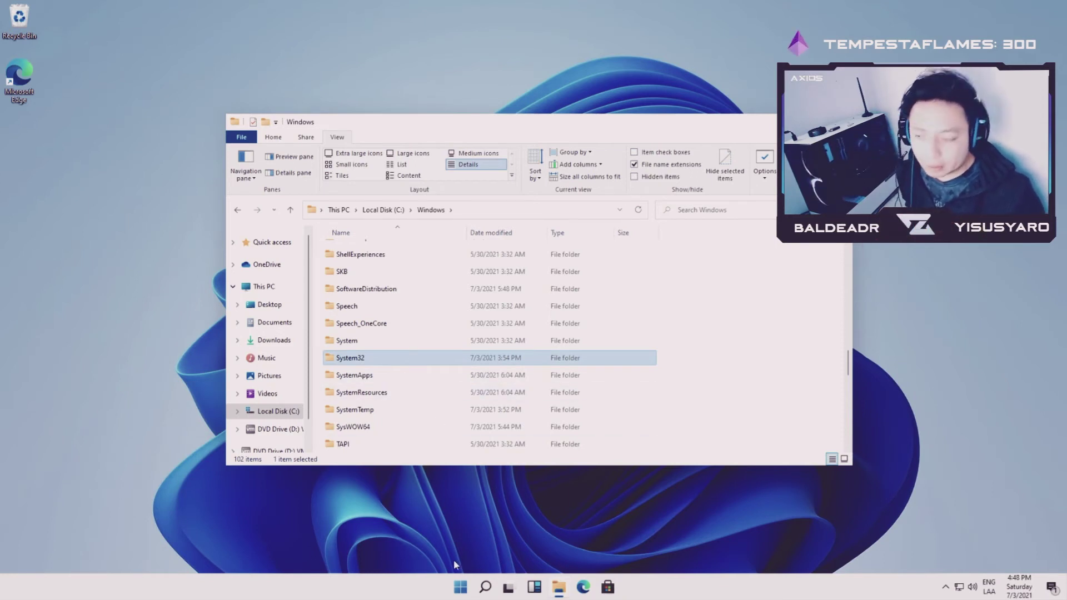
right_click(460, 587)
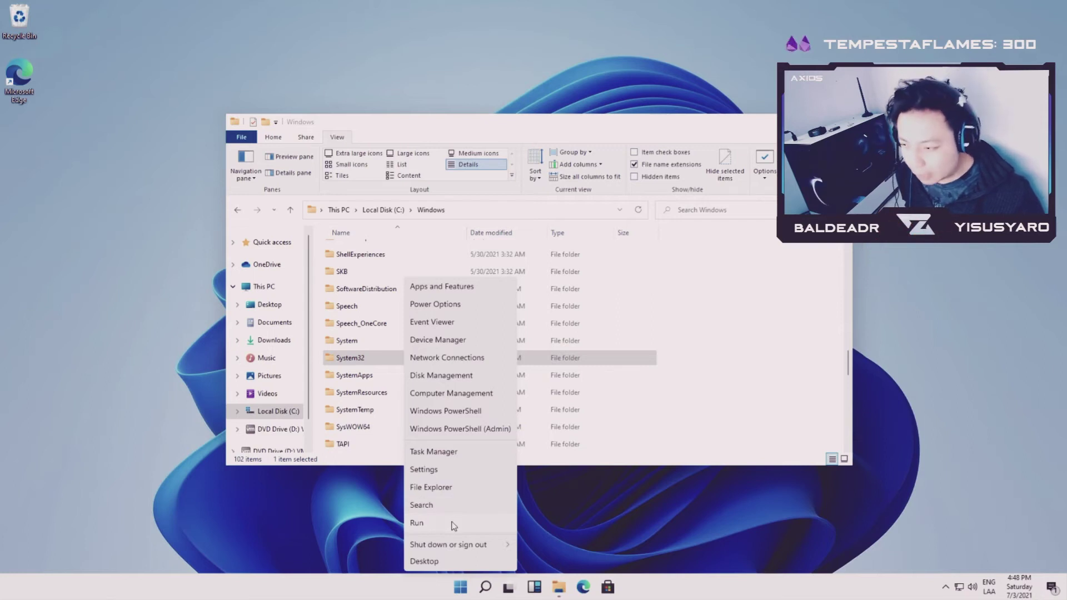
left_click(454, 525)
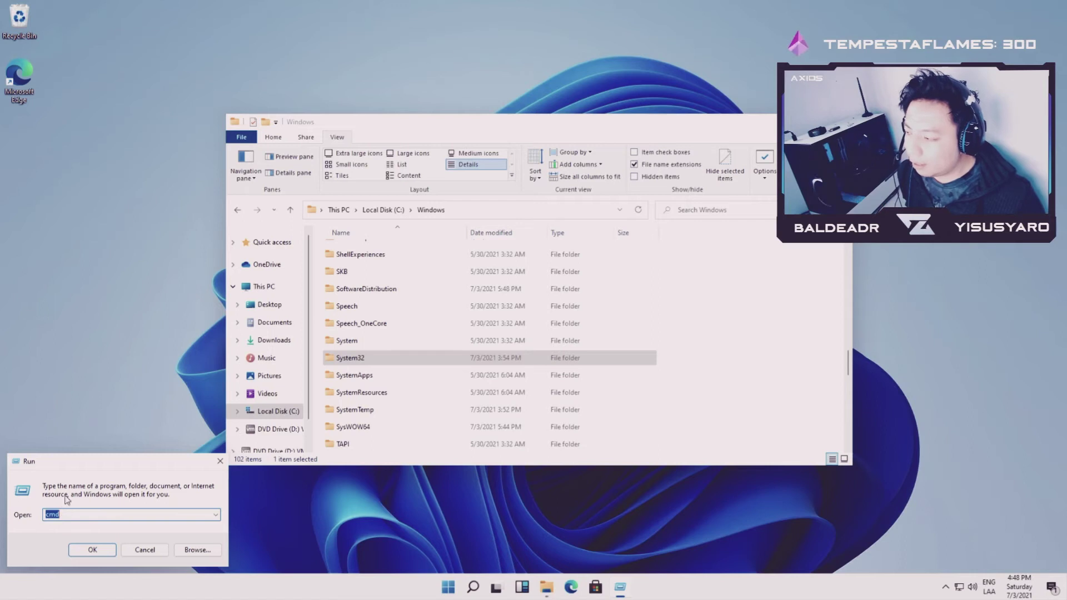
left_click(107, 512)
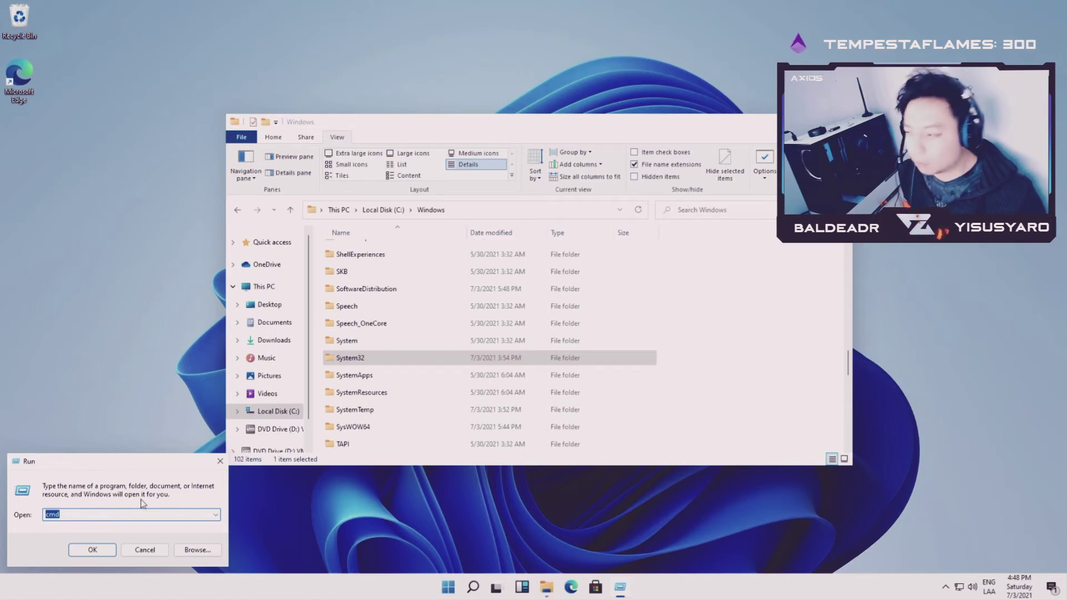
left_click(214, 464)
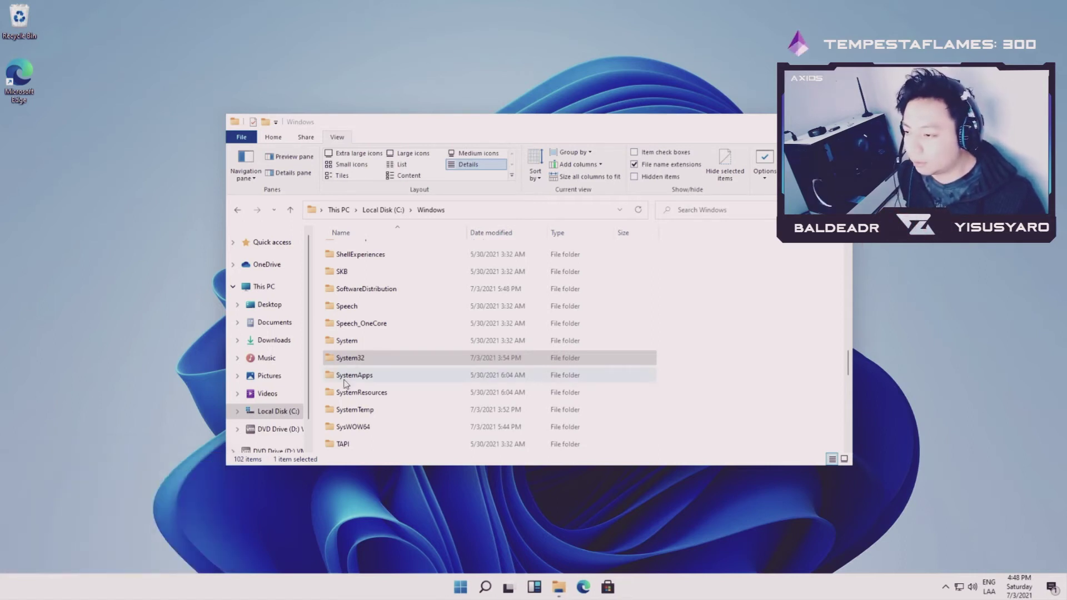
Step: Open the System32 folder and try to paste gpedit.msc over the existing file with administrator permission, cancelling the copy at the end
double_click(371, 364)
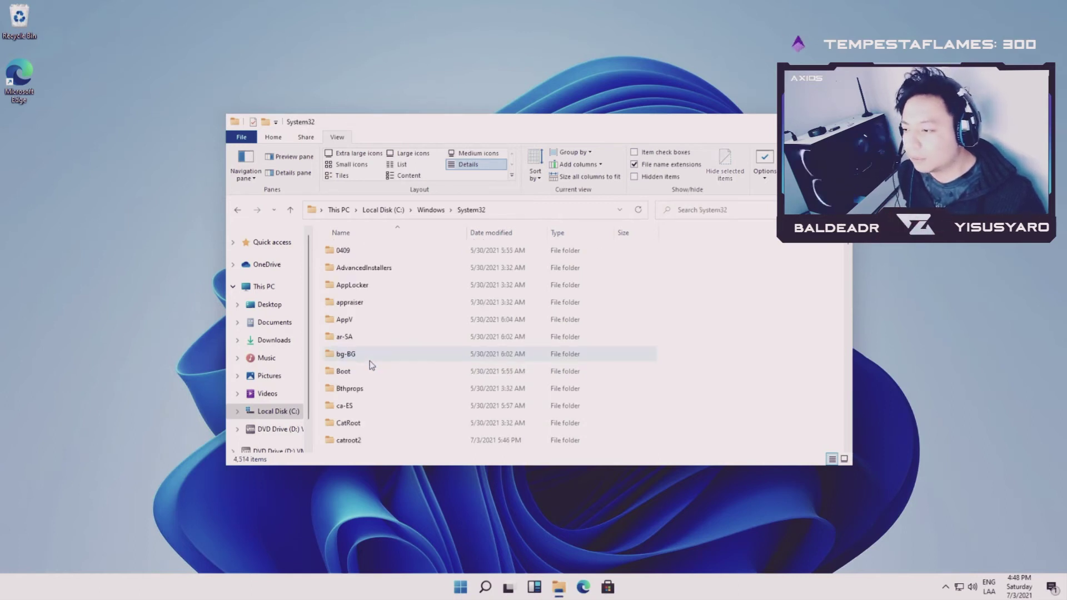
scroll(658, 317, "down", 15)
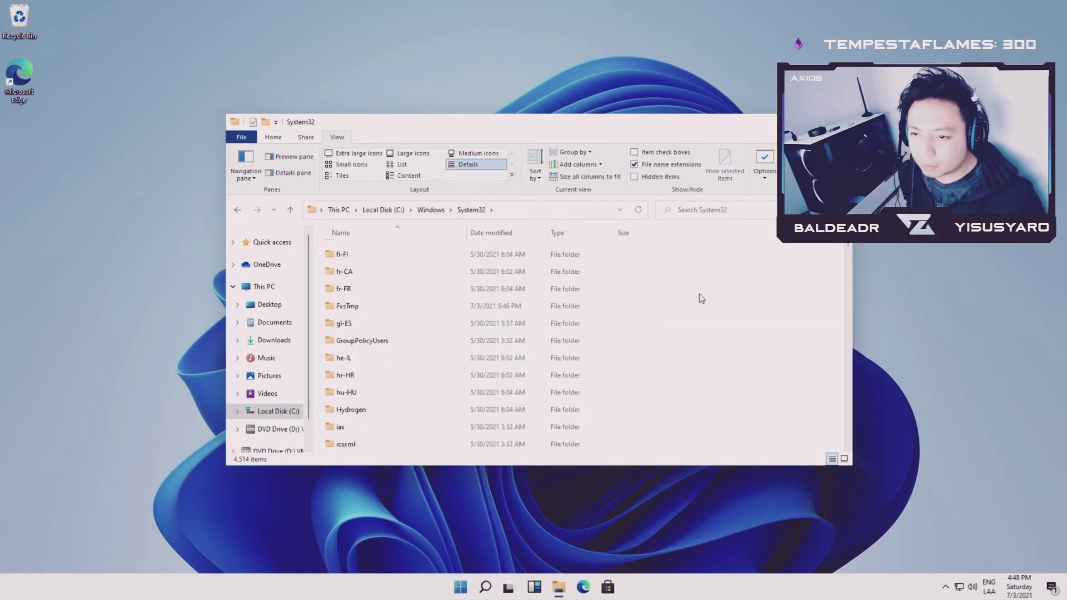
right_click(682, 327)
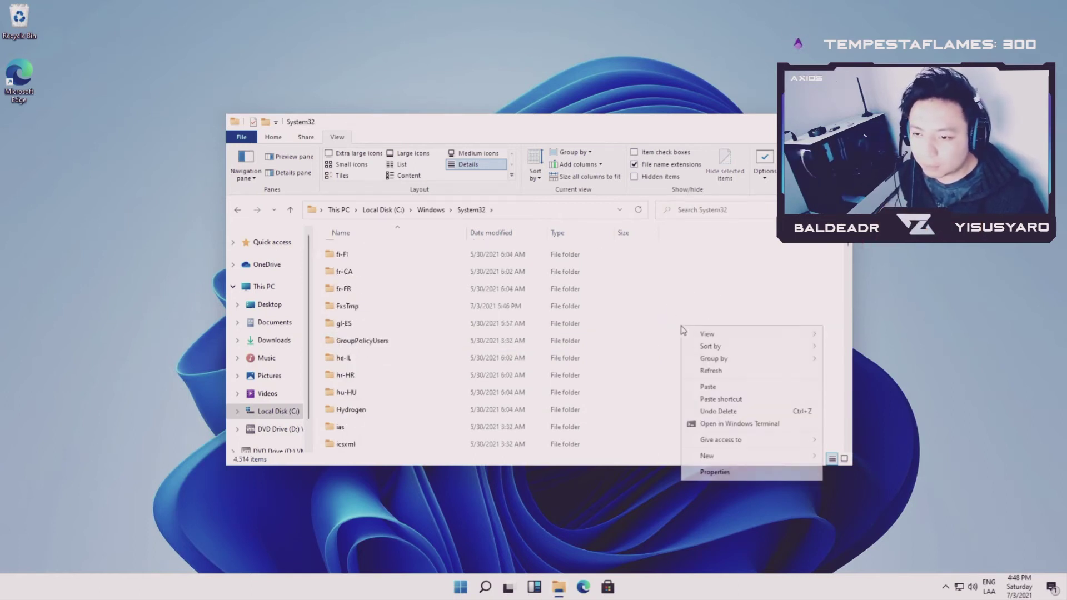
left_click(708, 387)
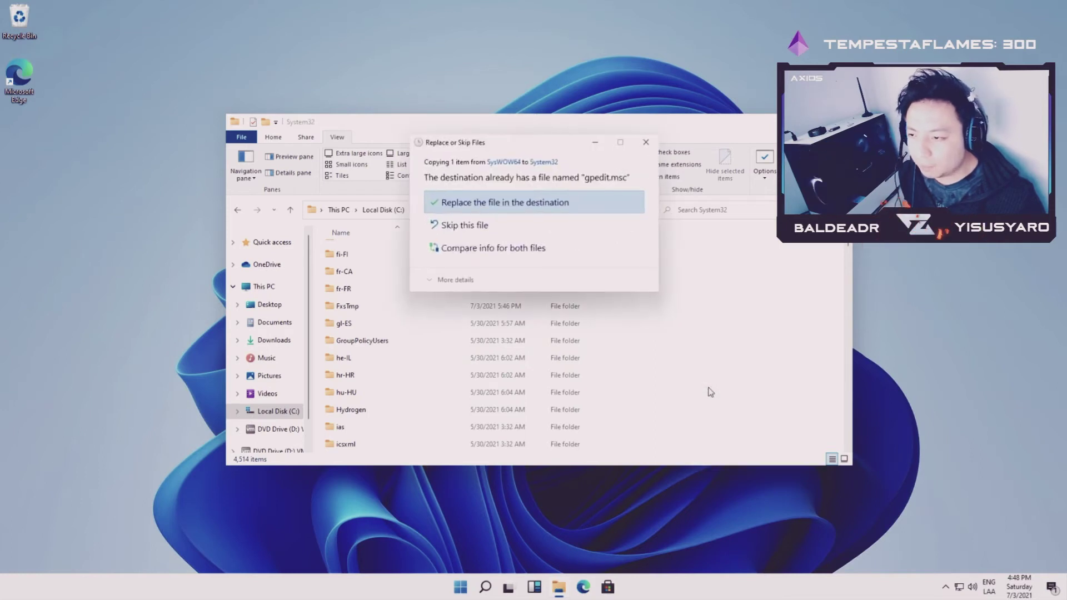
left_click(513, 205)
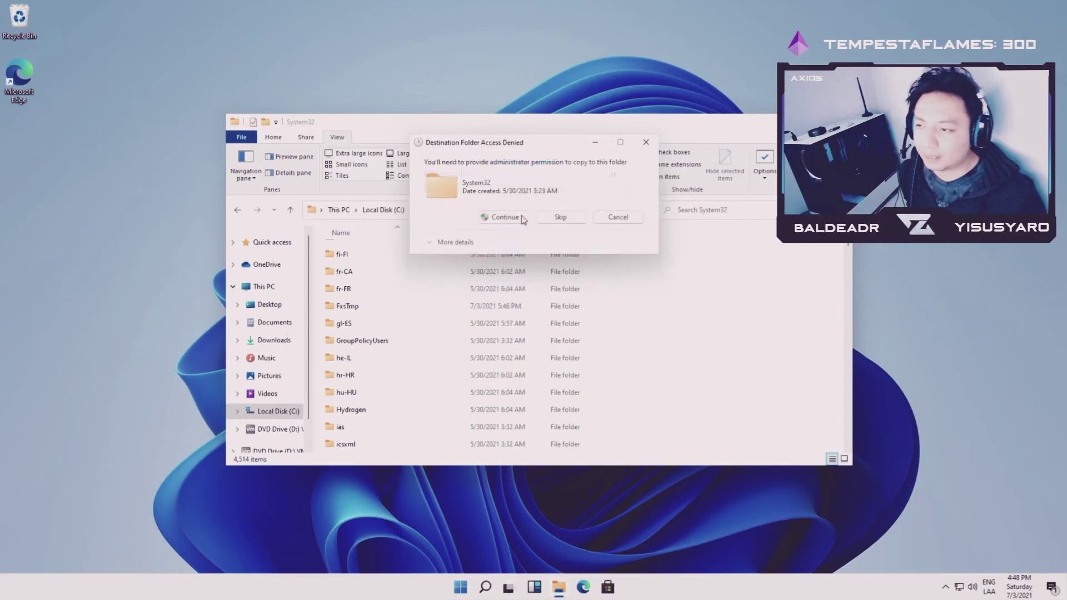
left_click(506, 218)
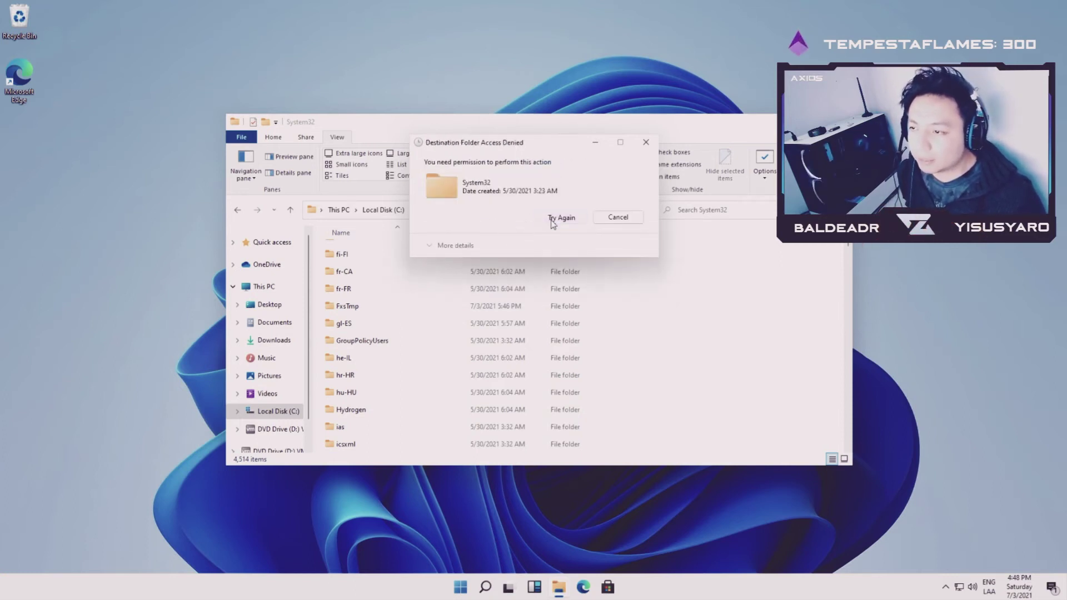
left_click(560, 217)
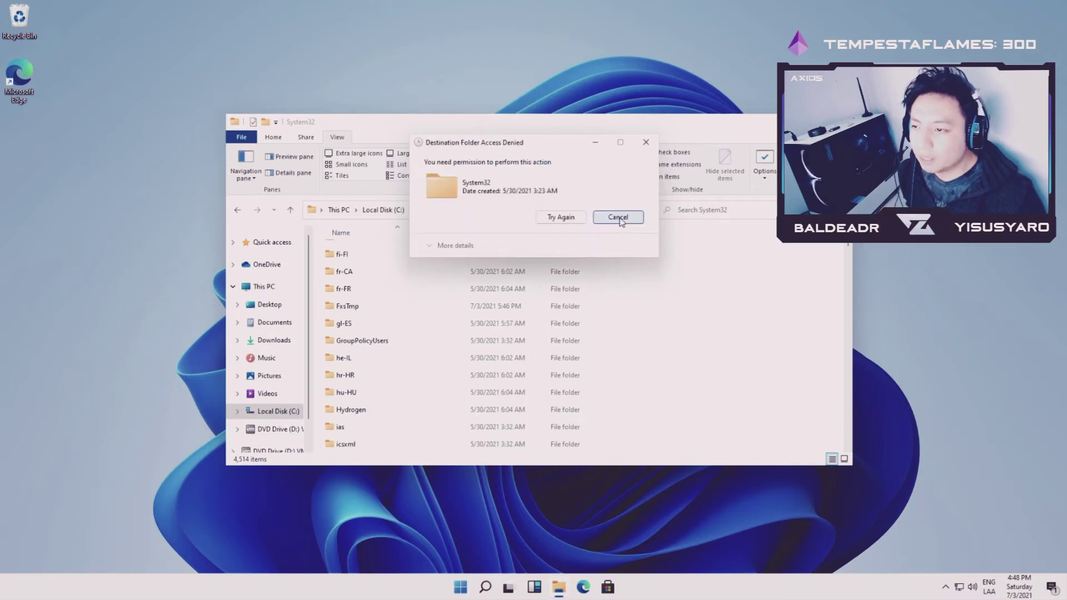
left_click(619, 218)
Step: Find the gpedit.msc file in System32, select it and close the folder window
scroll(673, 302, "down", 20)
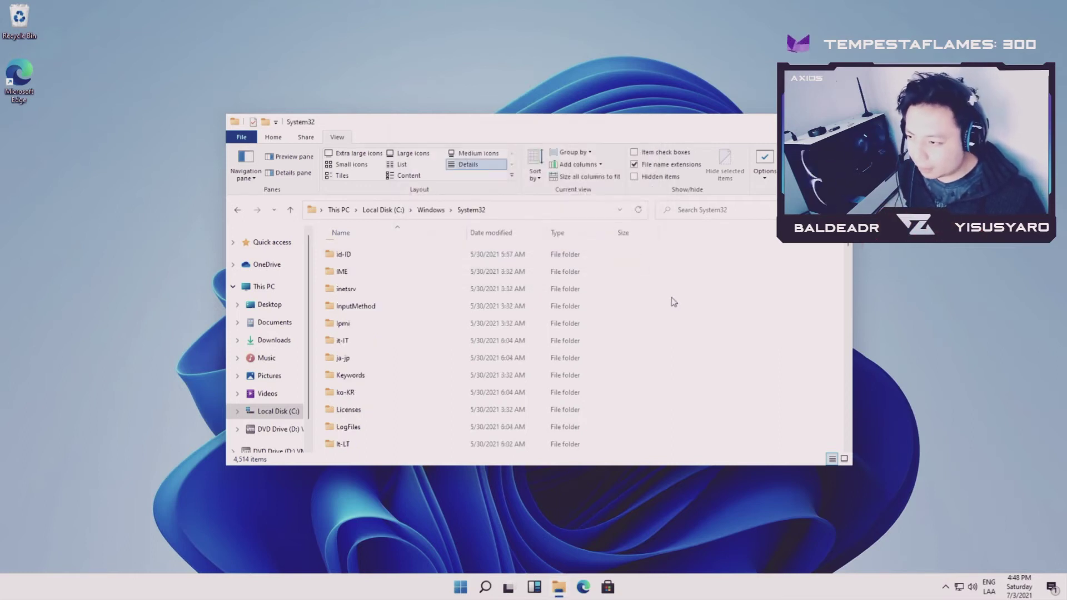
scroll(673, 299, "down", 20)
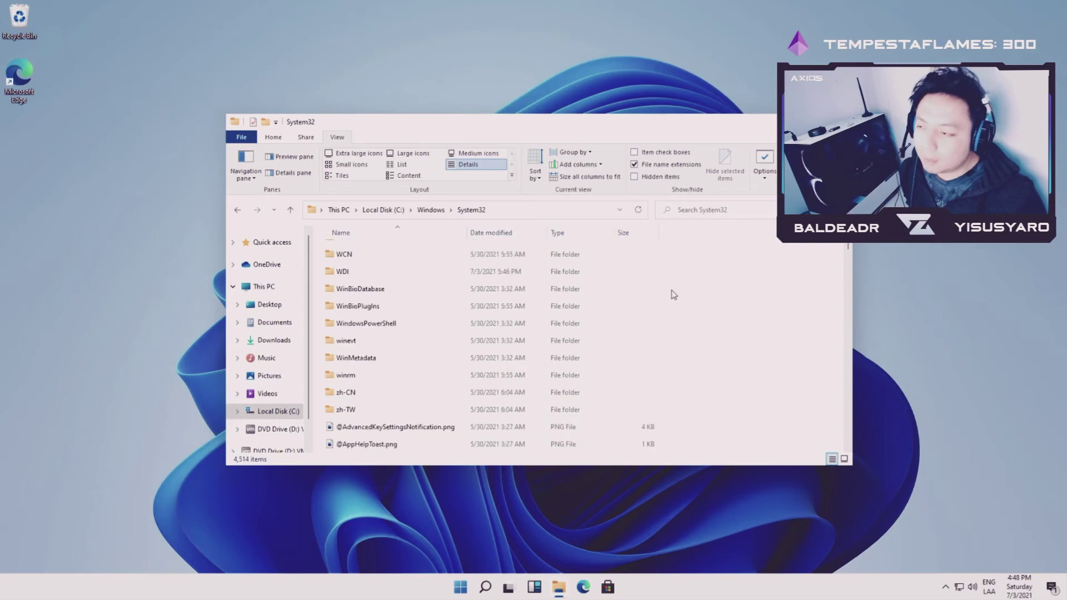
scroll(673, 295, "down", 20)
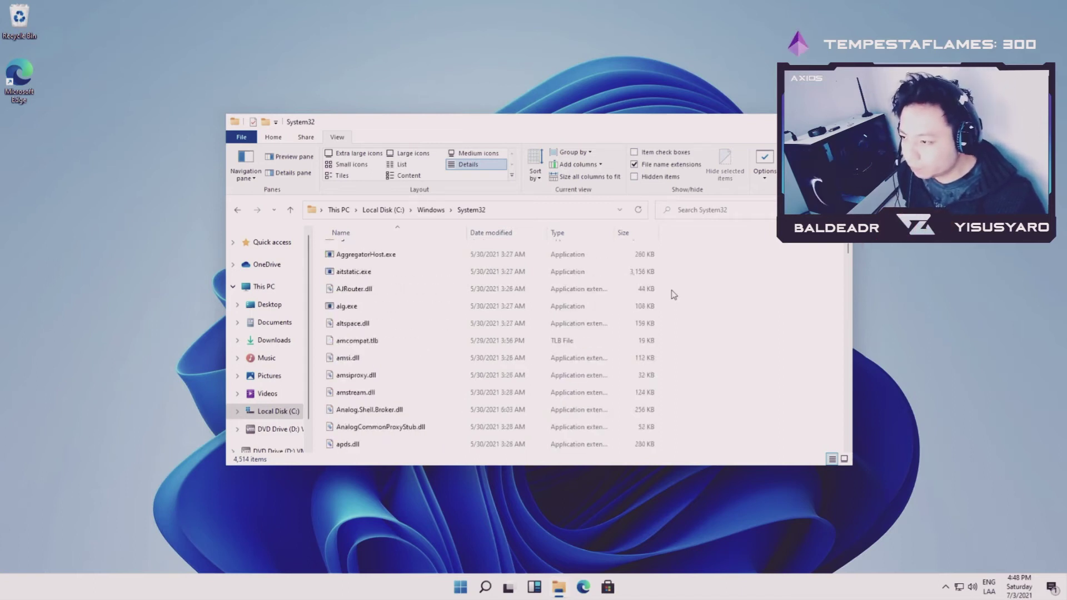
scroll(674, 295, "down", 20)
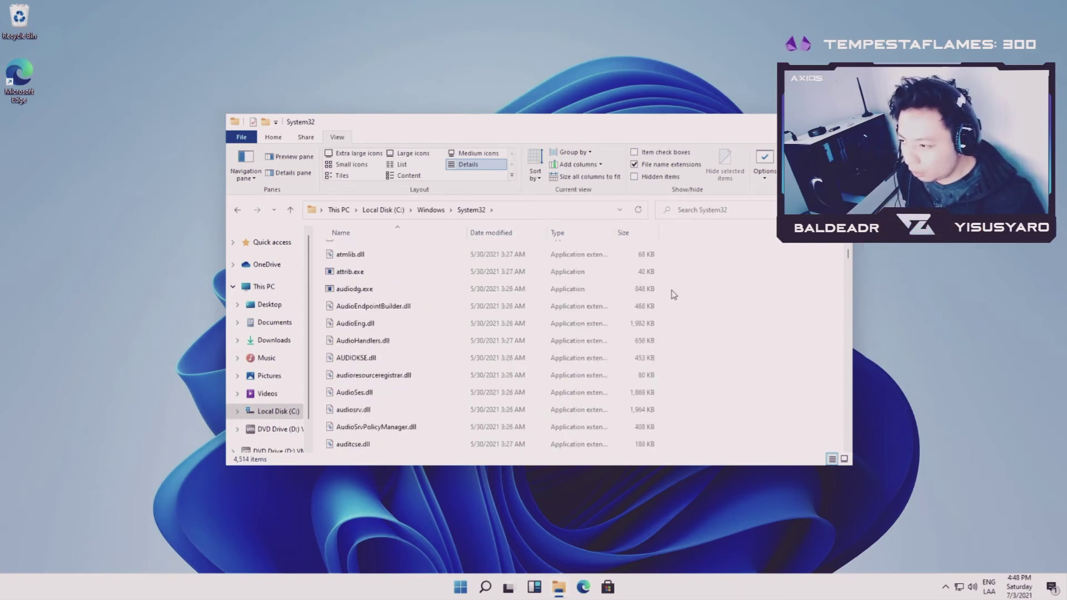
scroll(674, 295, "down", 15)
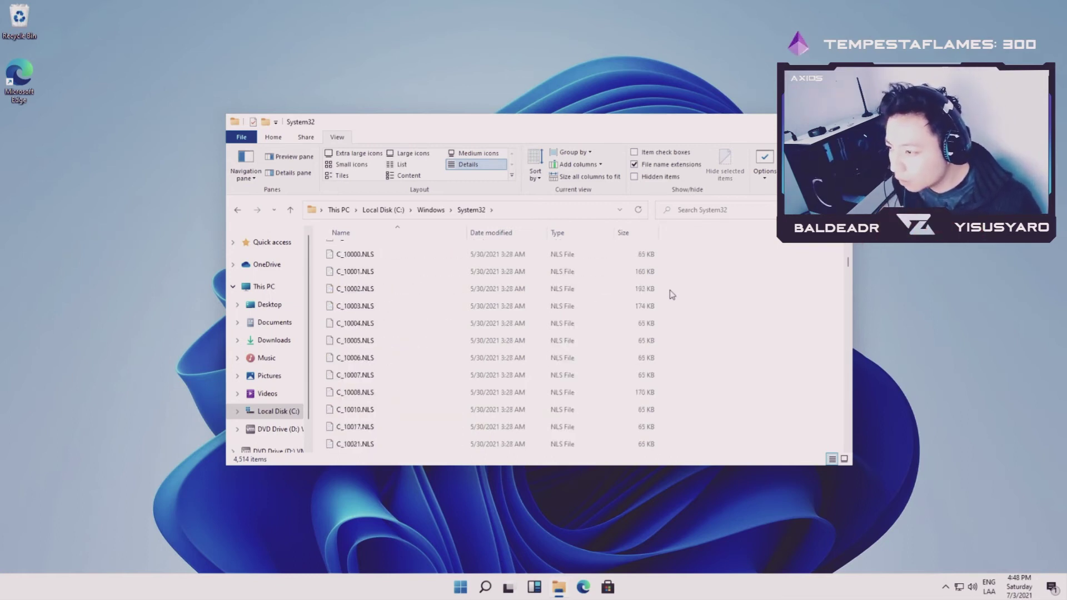
scroll(672, 295, "down", 15)
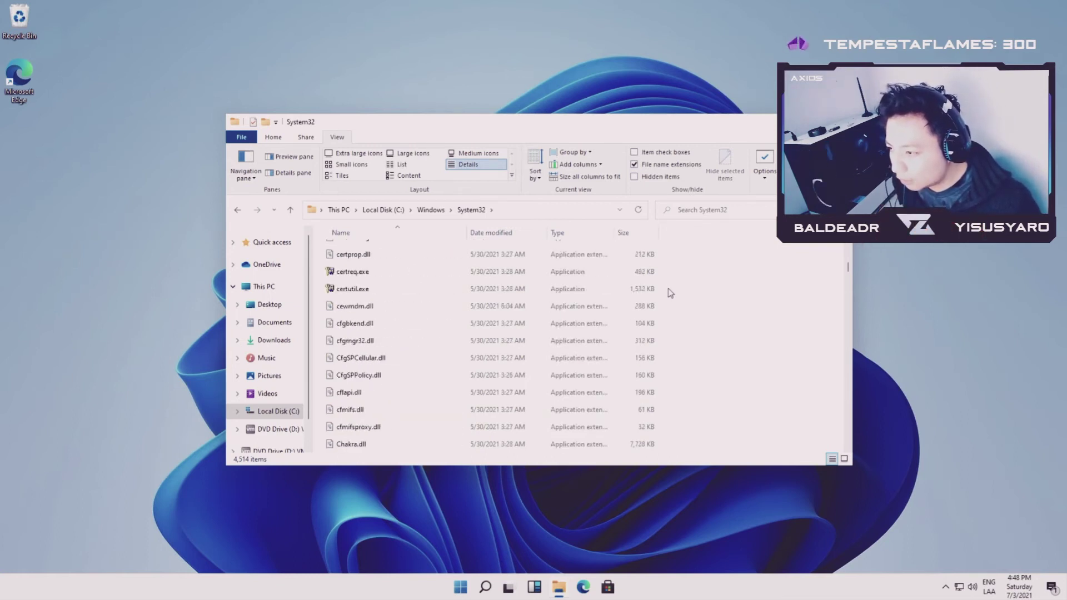
scroll(670, 294, "down", 15)
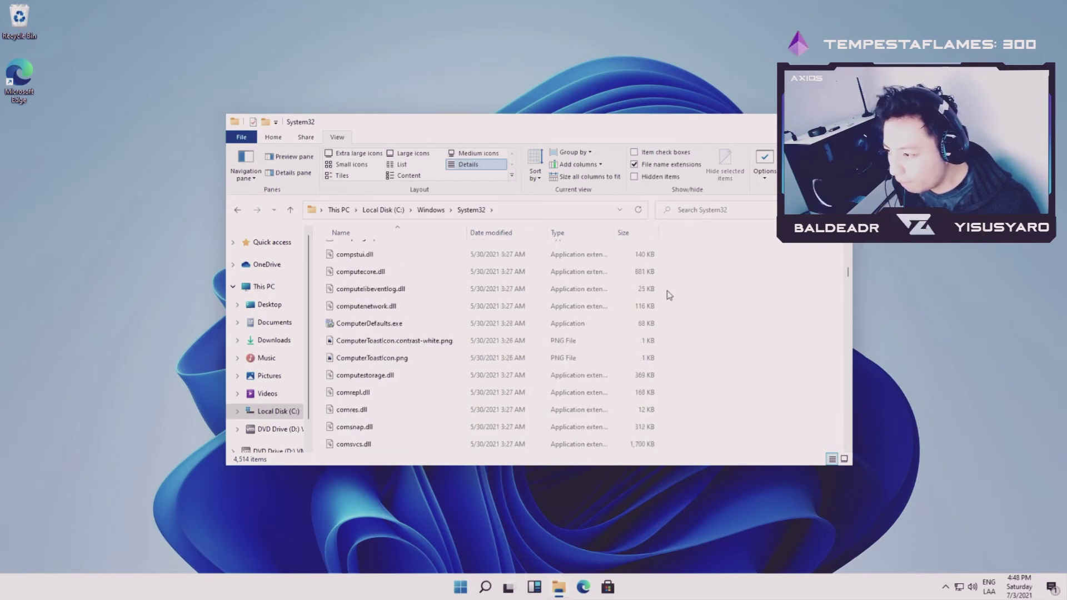
scroll(667, 295, "down", 15)
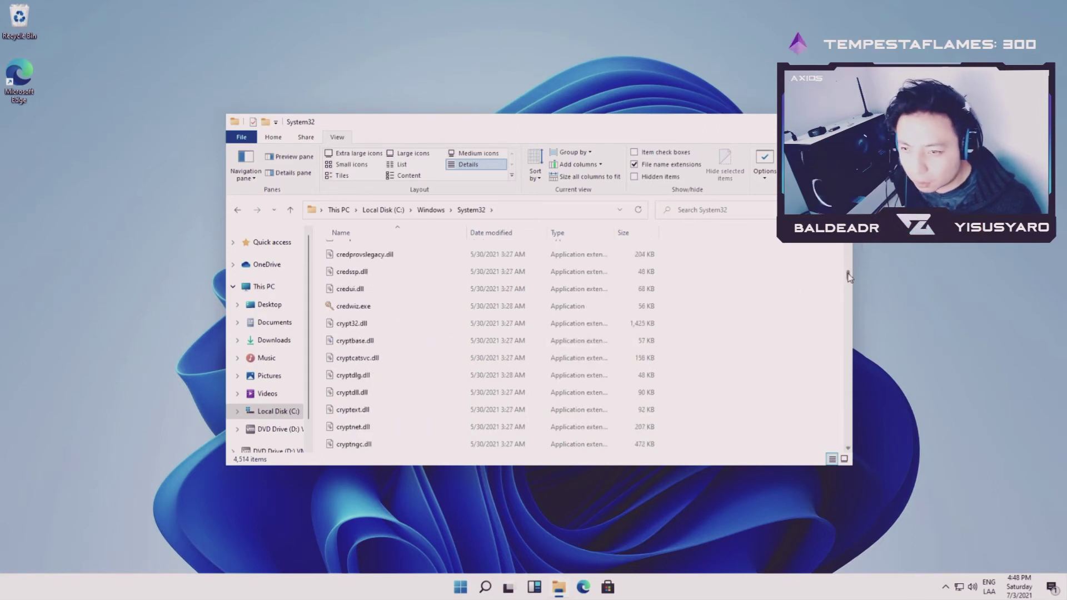
left_click_drag(848, 276, 845, 303)
scroll(736, 281, "down", 3)
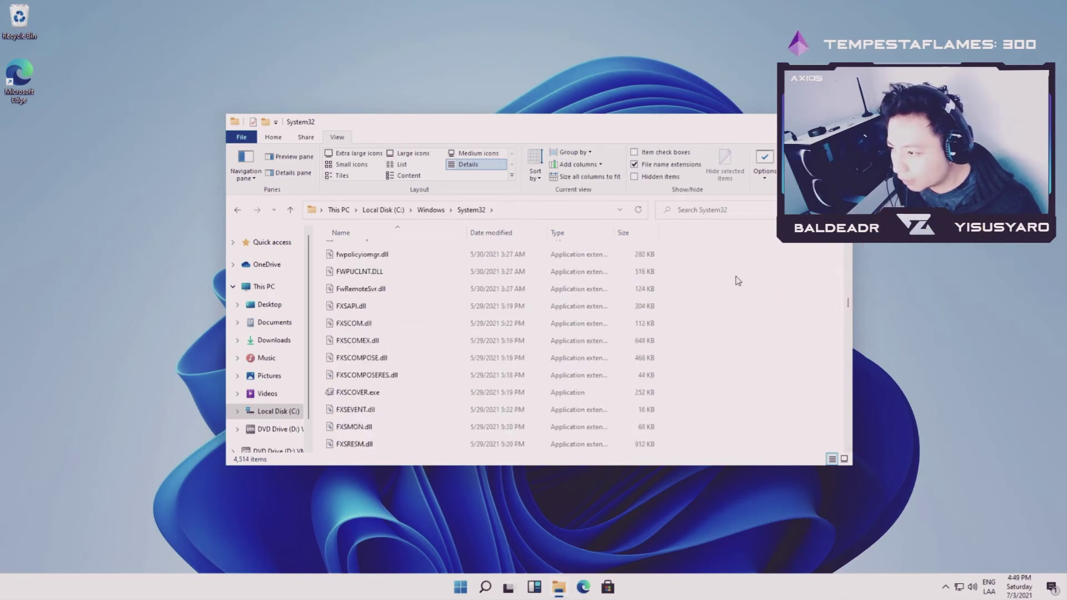
scroll(738, 280, "down", 12)
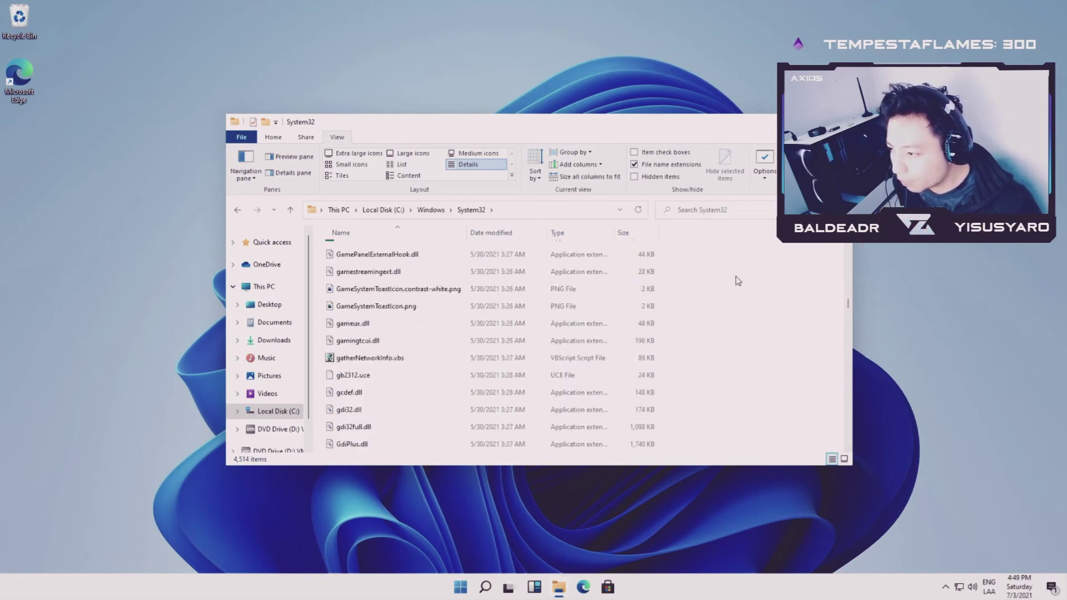
scroll(737, 280, "down", 3)
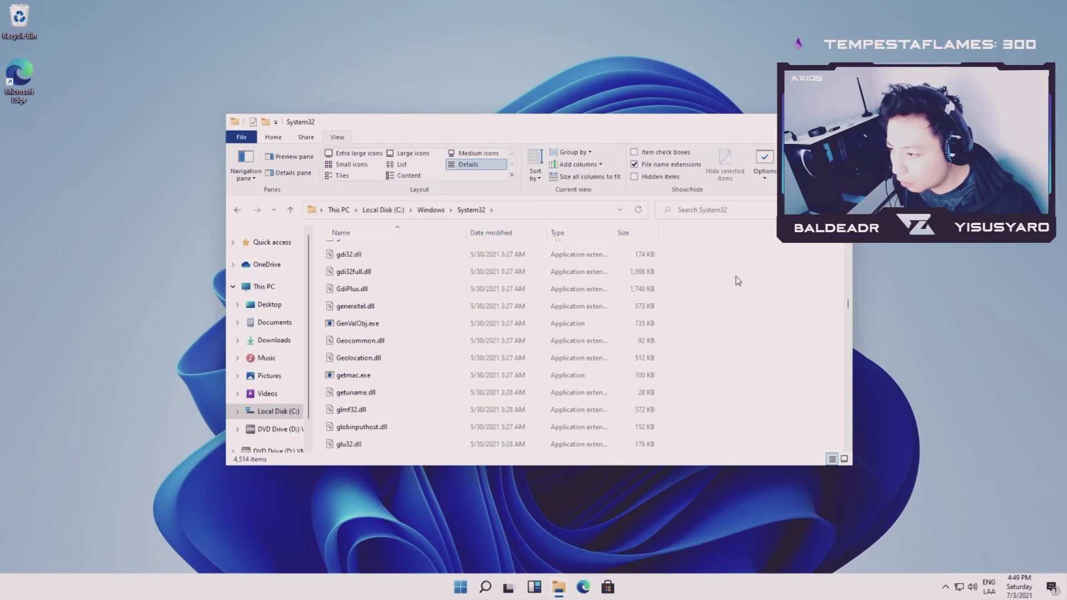
scroll(738, 280, "down", 1)
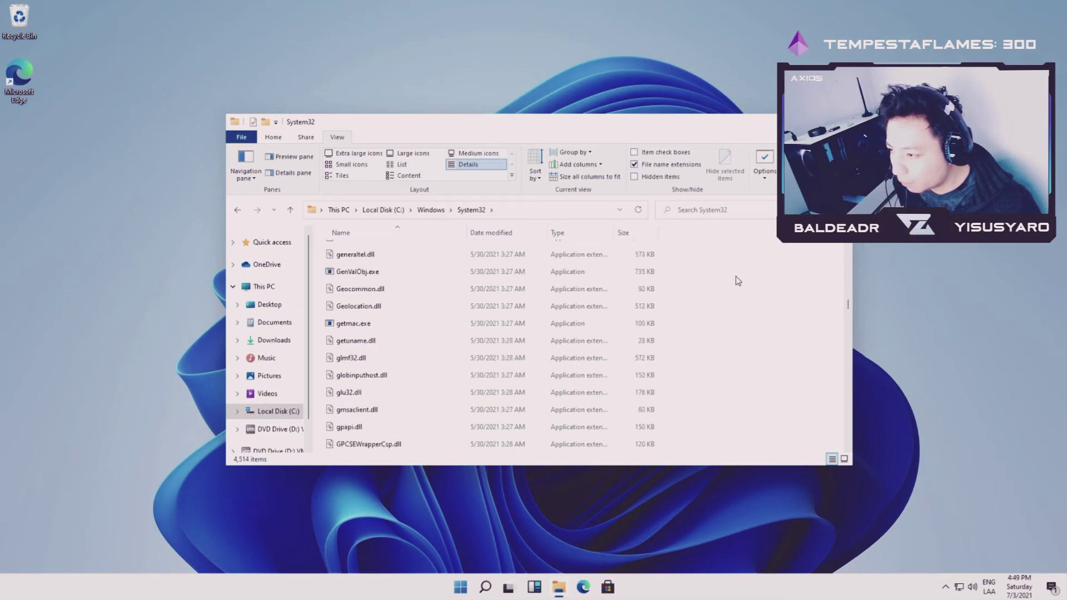
scroll(738, 281, "down", 1)
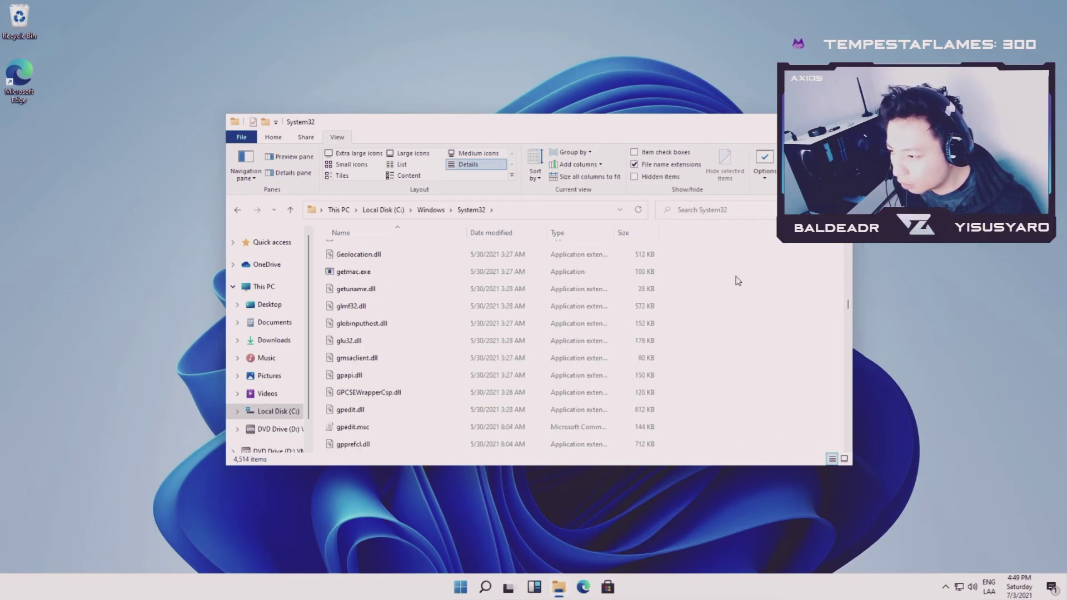
left_click(373, 432)
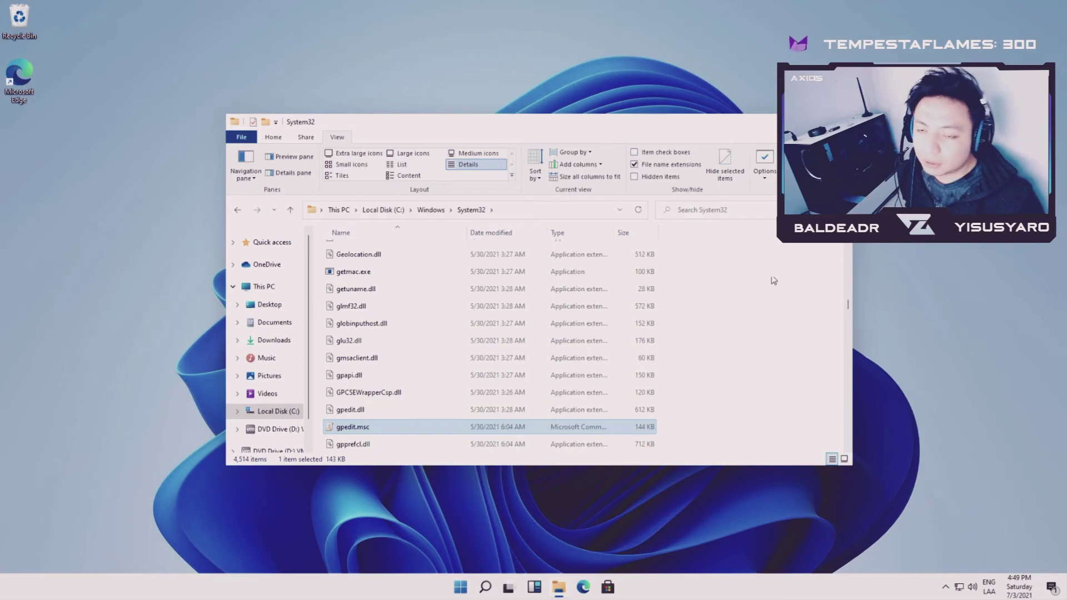
key("alt+F4")
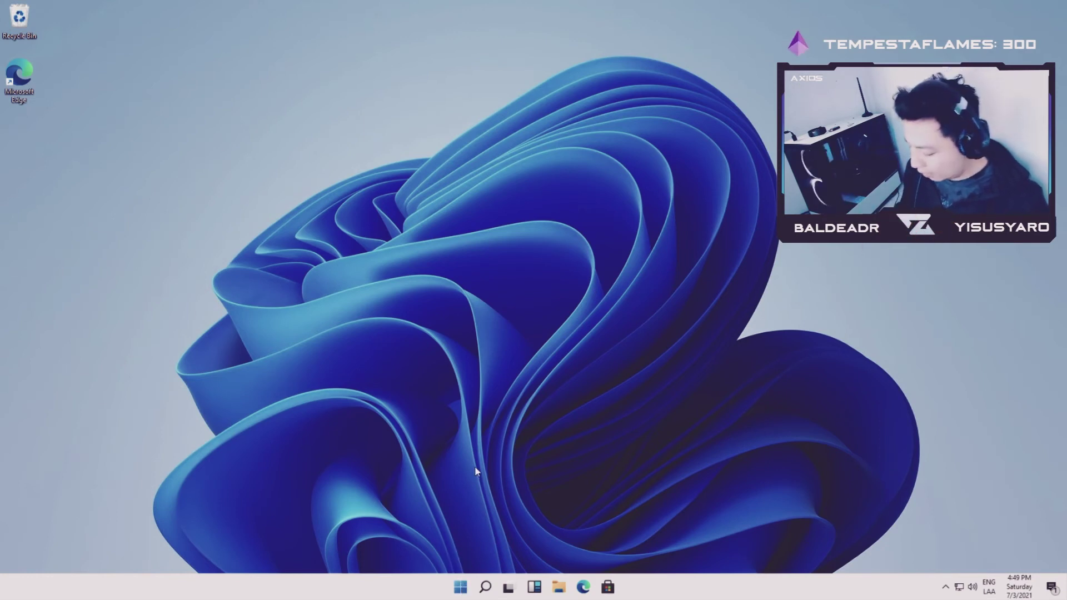
Step: Try to launch gepedit.msc from the Run dialog and dismiss the resulting message
key("super+r")
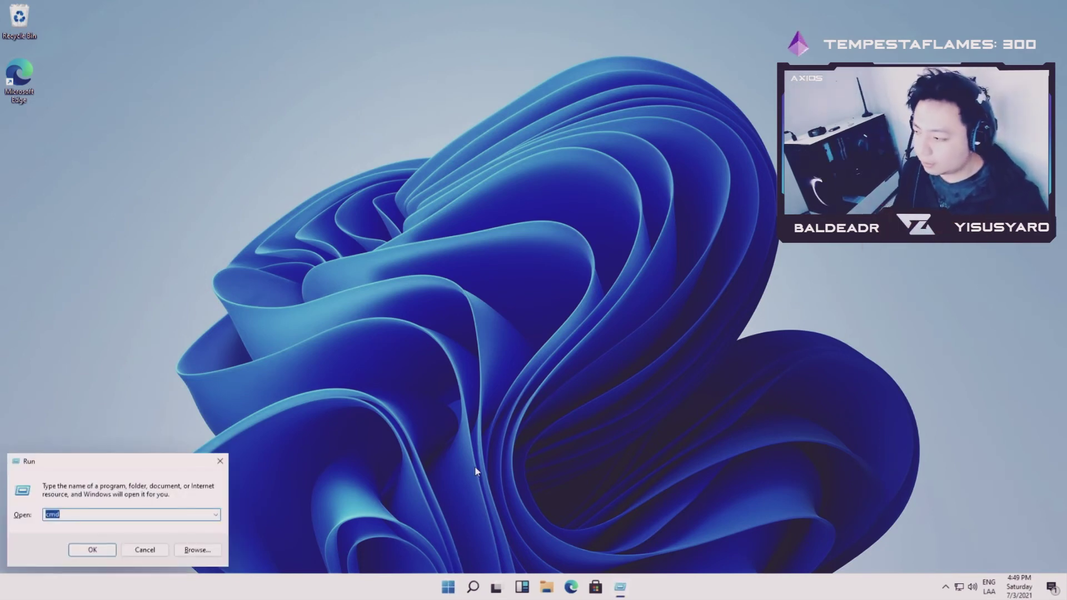
left_click(222, 462)
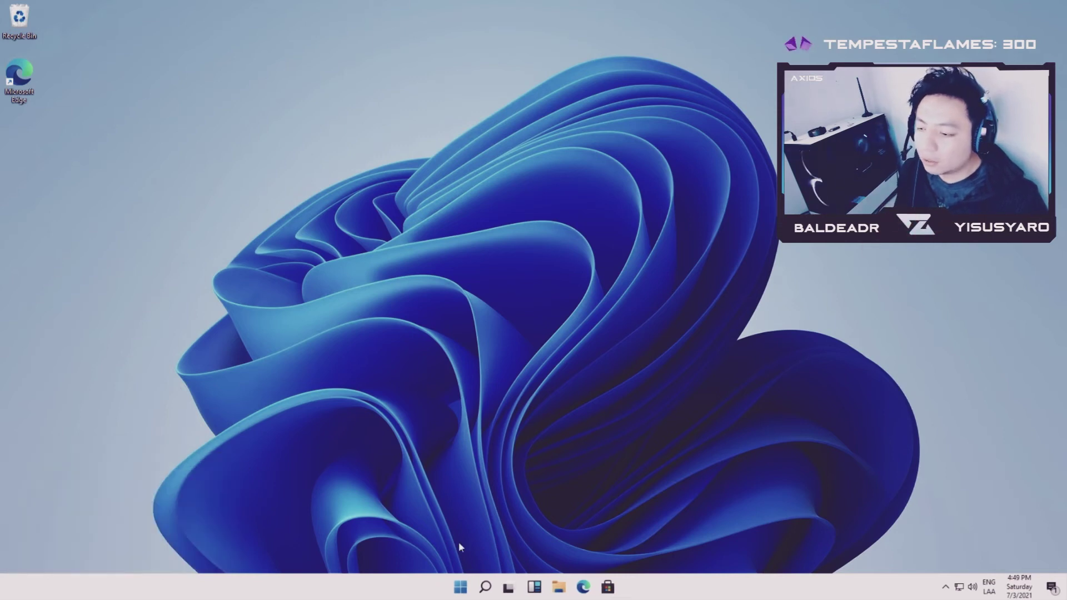
right_click(459, 593)
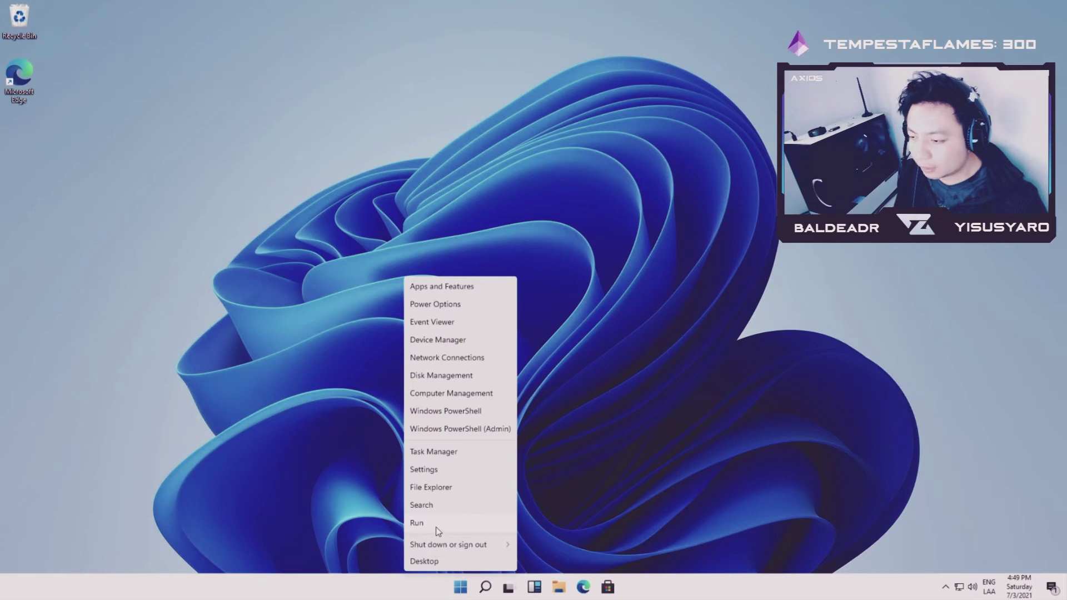
left_click(436, 527)
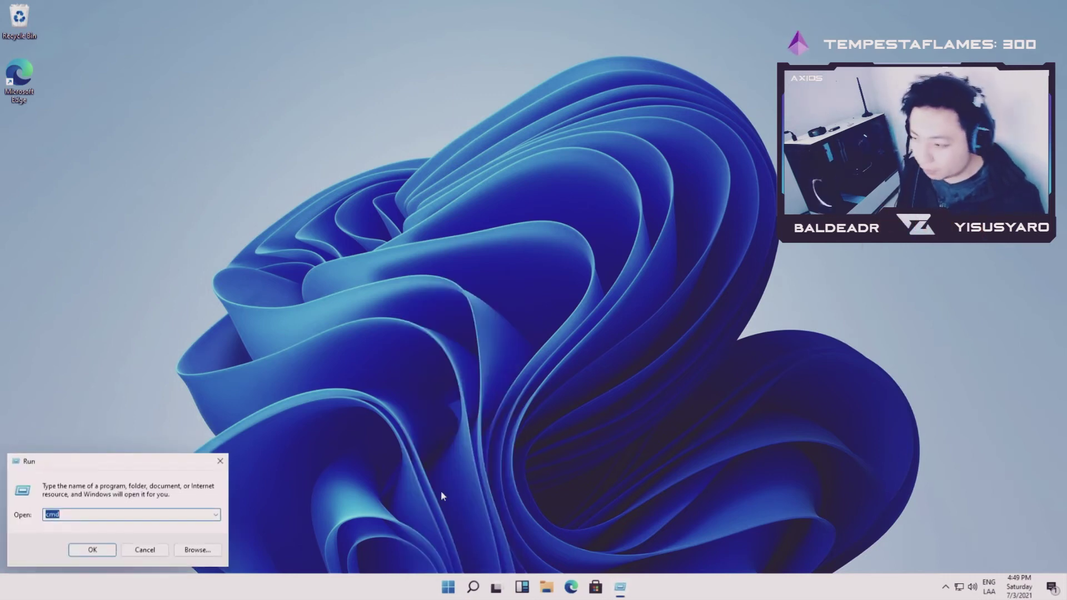
type("gepedit.msc")
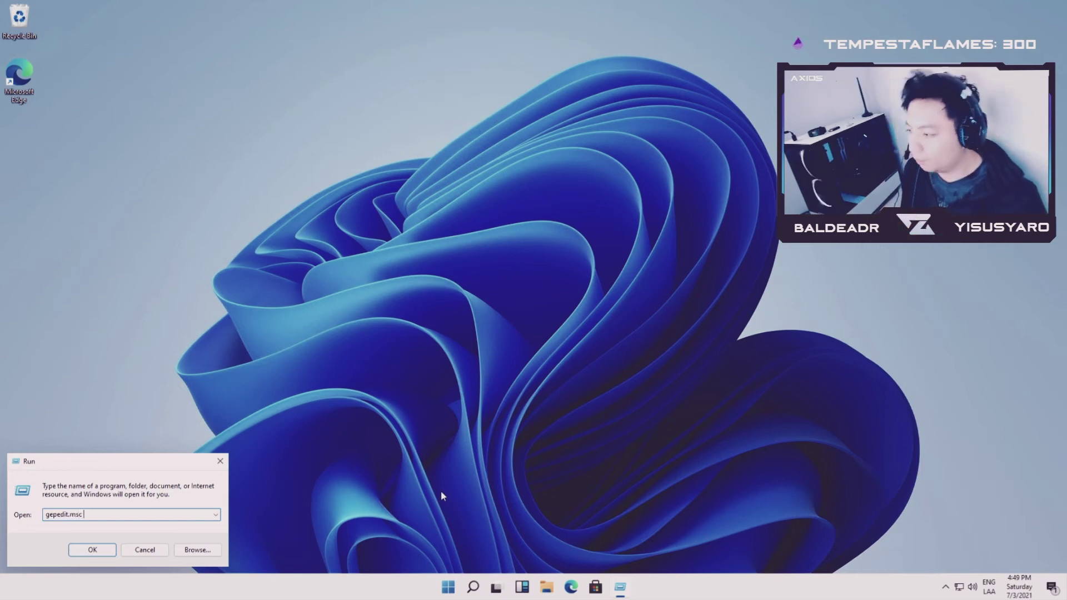
key("Return")
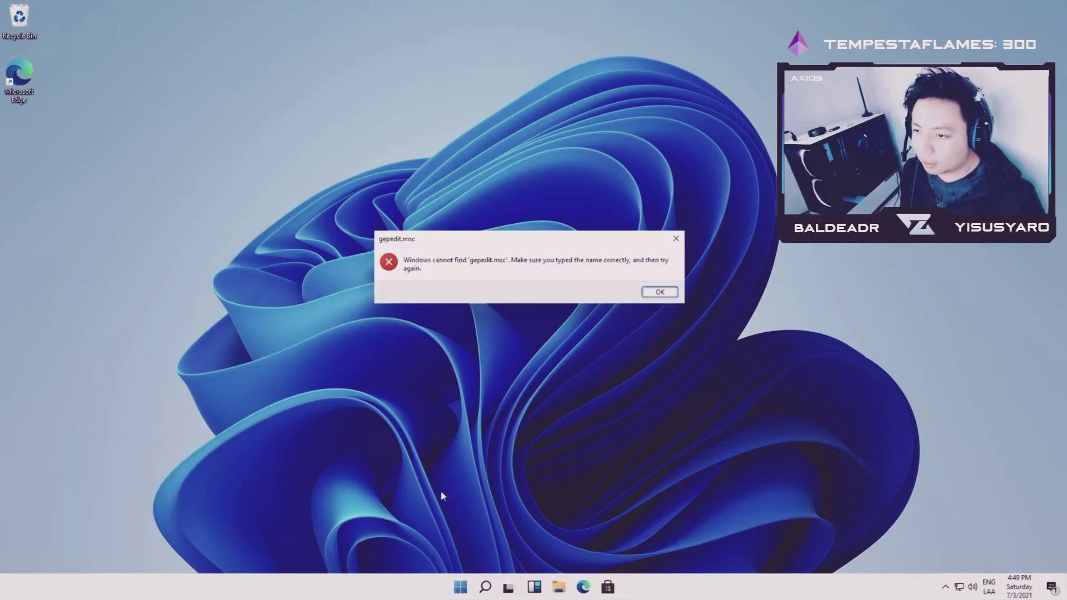
key("Return")
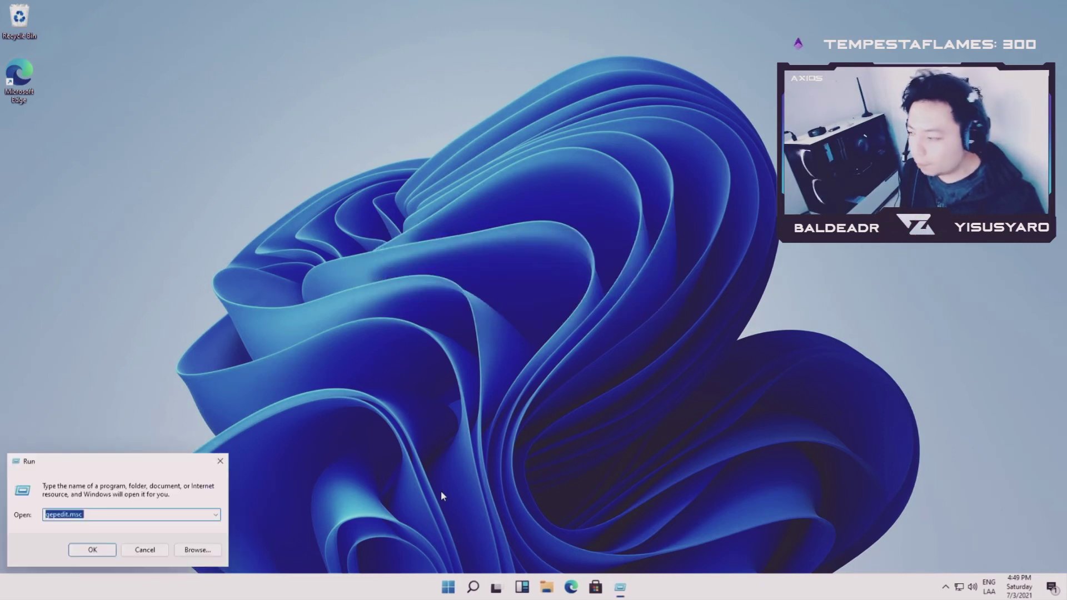
Step: Correct the Run command to gpedit.msc, launch the Local Group Policy Editor with it and close the editor
key("End")
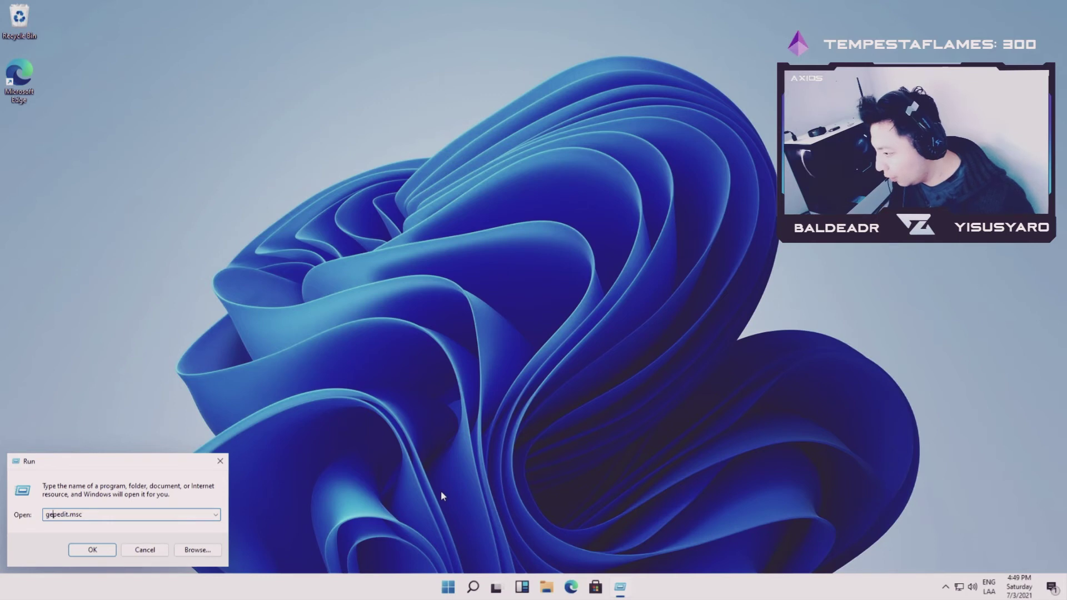
key("BackSpace")
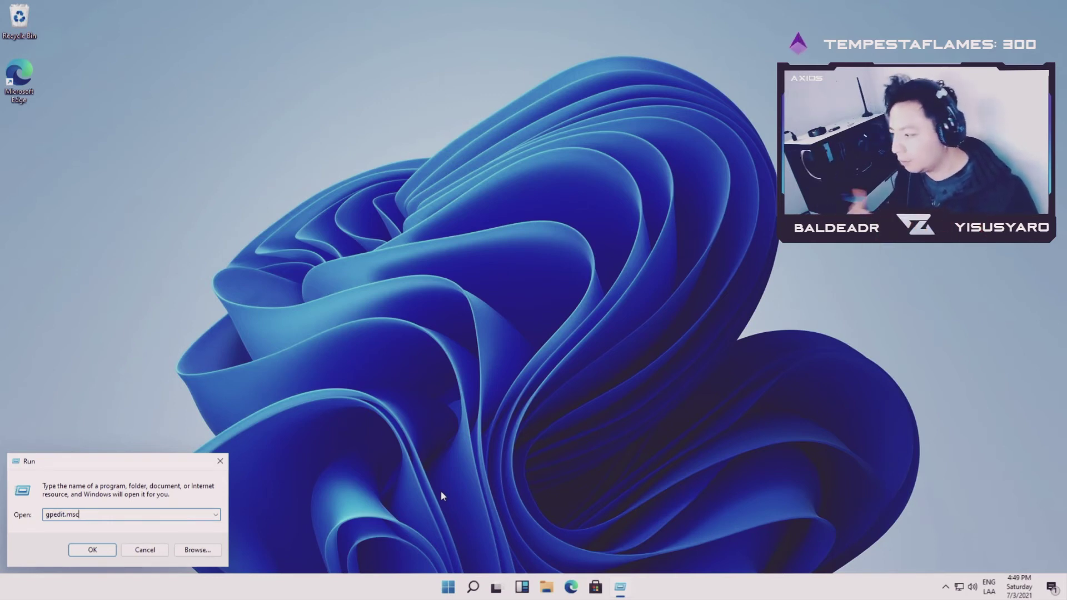
key("Return")
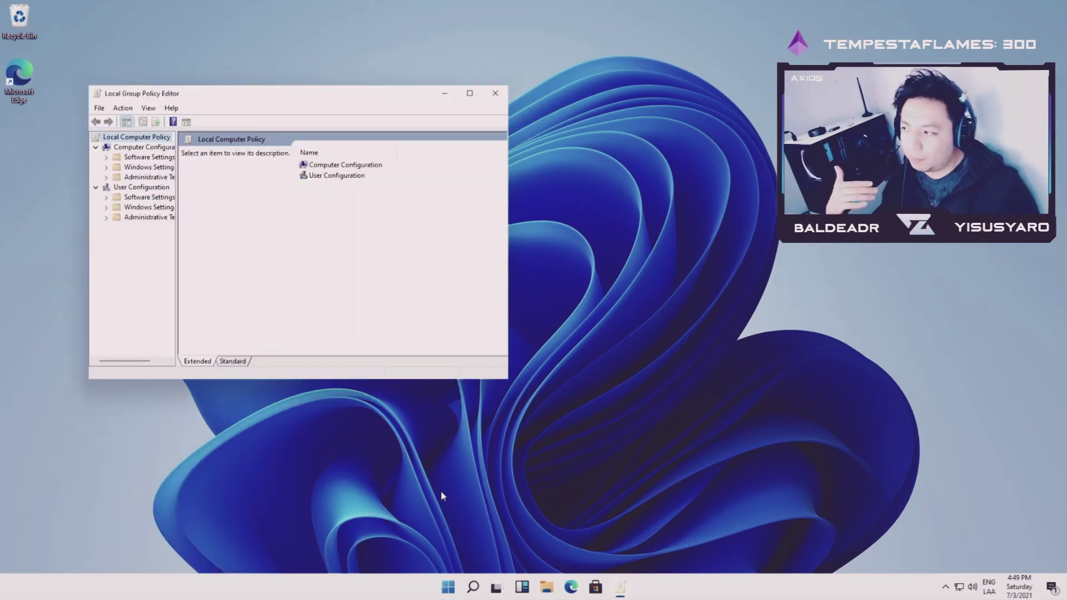
left_click(495, 92)
Step: Launch the Local Group Policy Editor once more by running gpedit.msc and close its window
key("super+r")
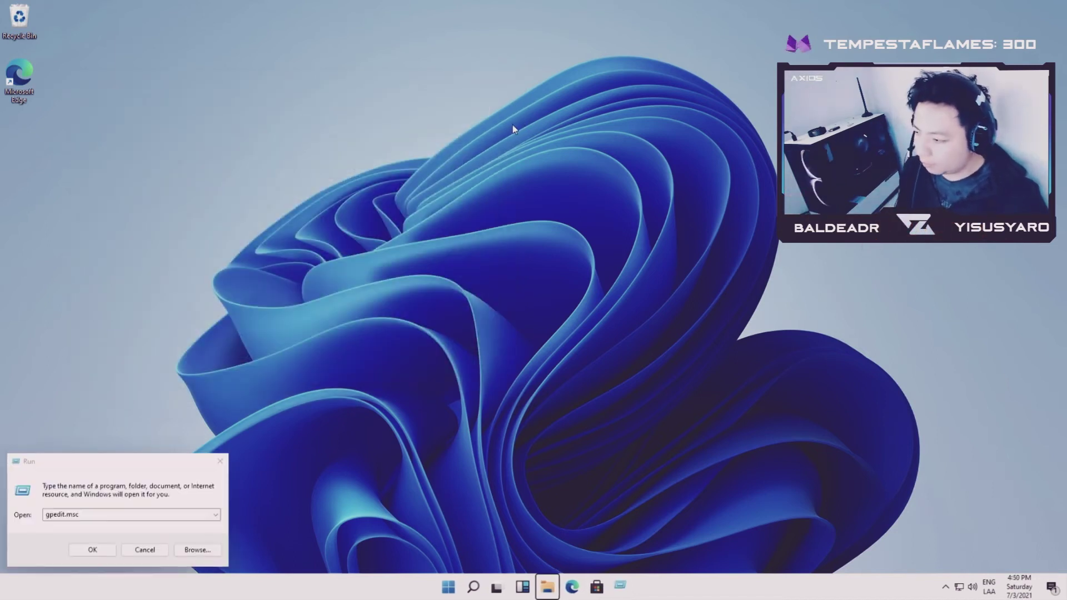
left_click(108, 550)
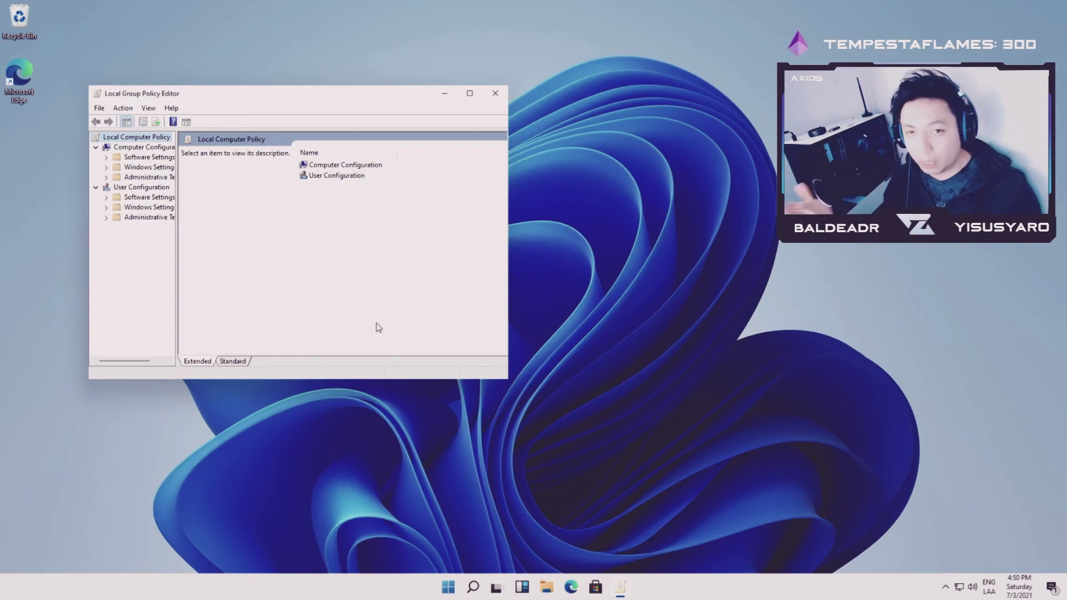
left_click(495, 93)
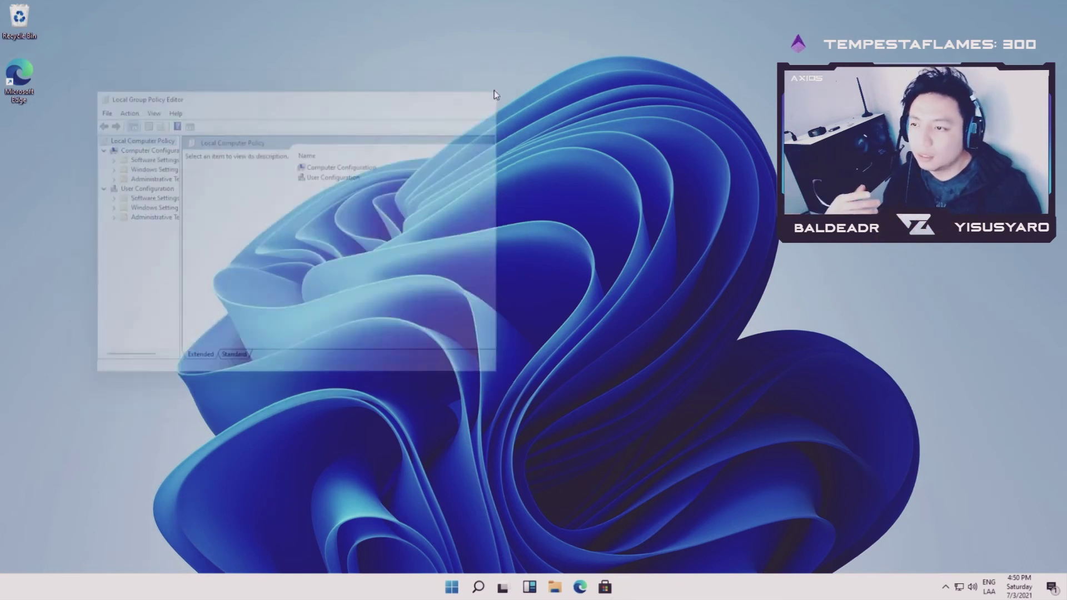
Step: Open a File Explorer window and browse to the SysWOW64 folder inside Windows on Local Disk (C:)
left_click(559, 587)
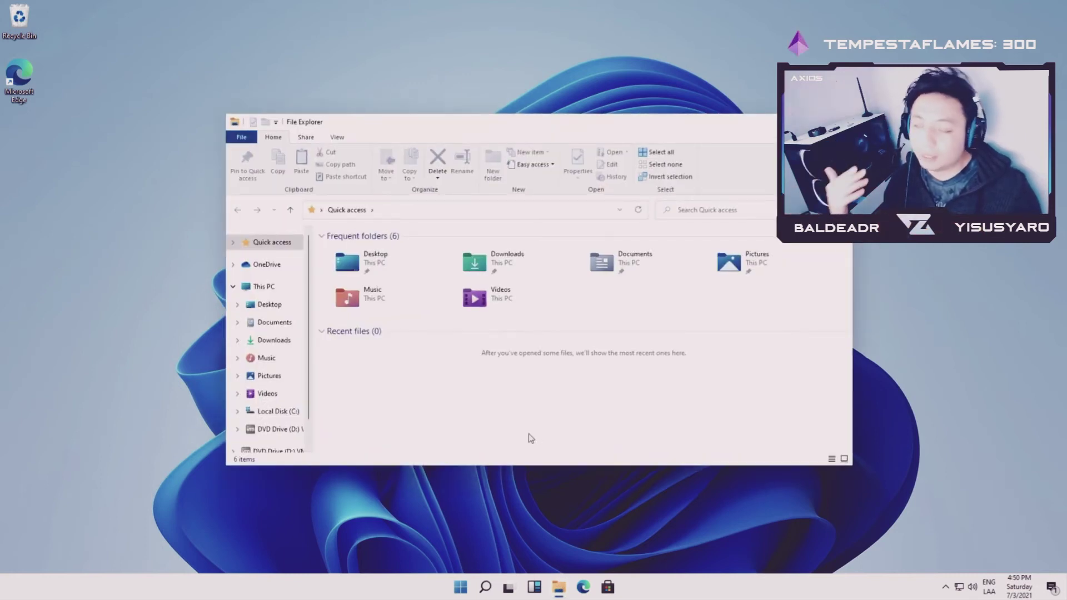
scroll(285, 365, "down", 1)
scroll(285, 366, "down", 1)
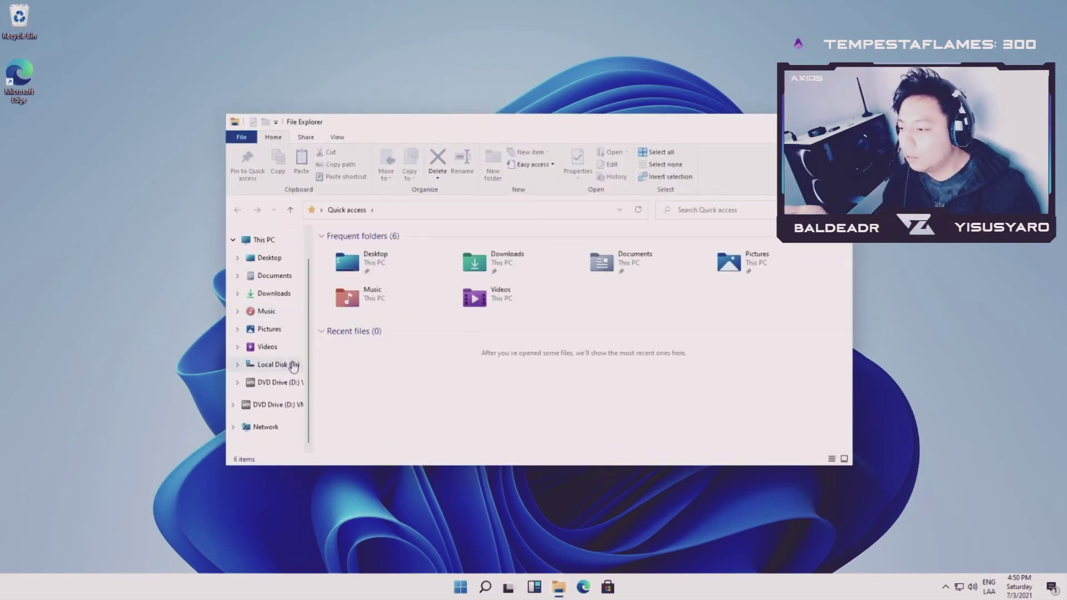
left_click(267, 364)
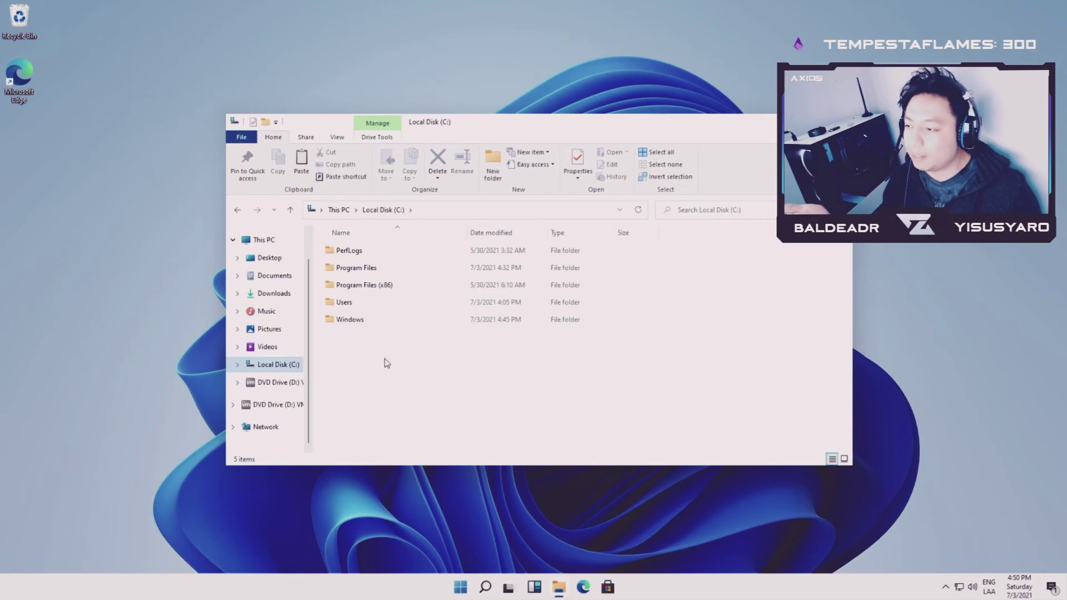
double_click(367, 320)
scroll(388, 362, "down", 6)
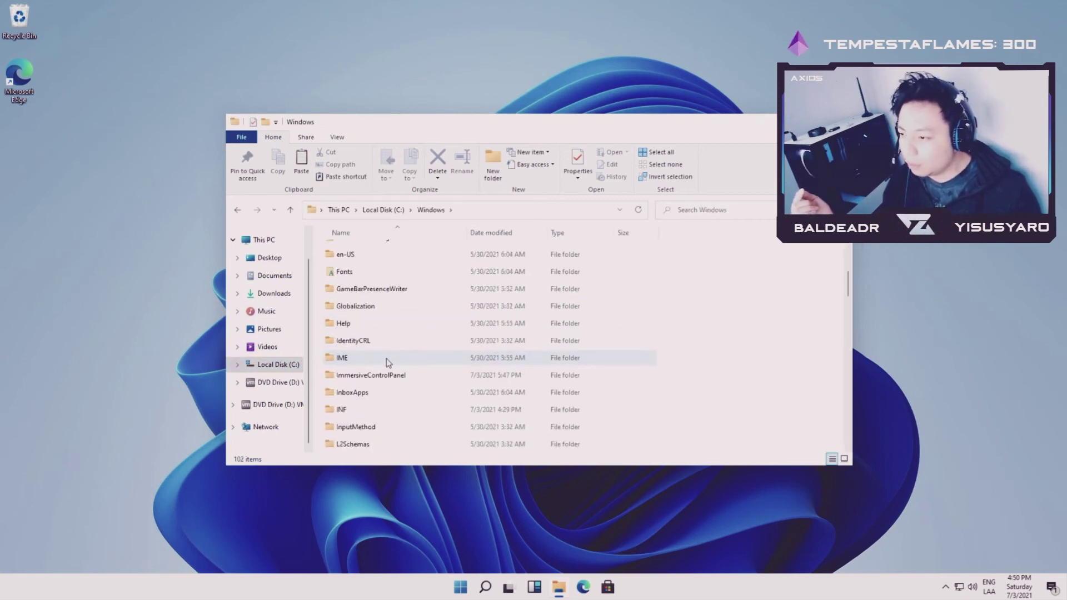
scroll(388, 361, "down", 15)
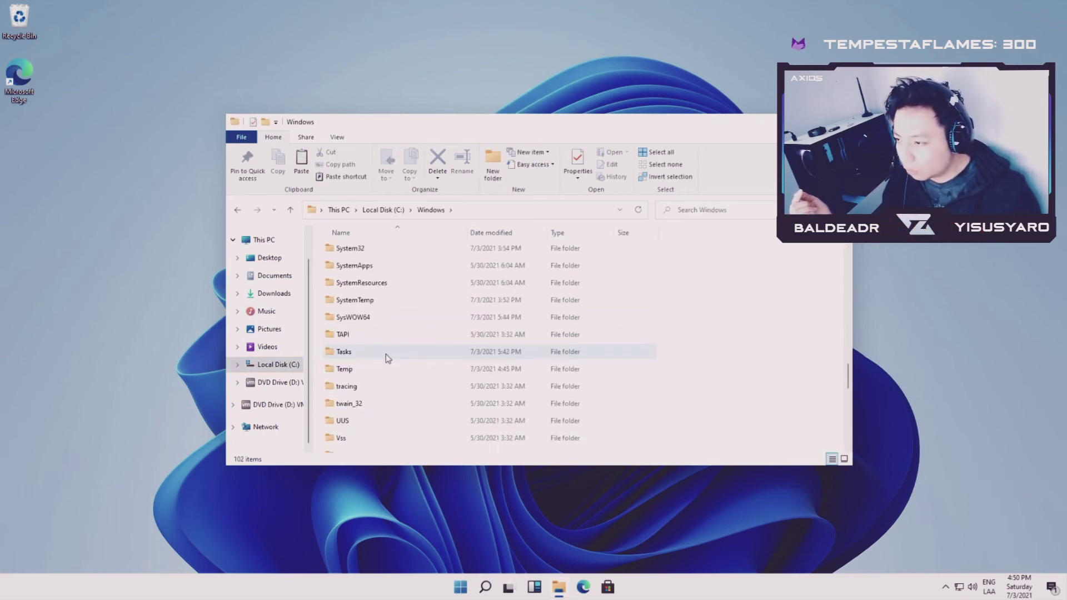
scroll(383, 318, "up", 1)
scroll(383, 359, "down", 2)
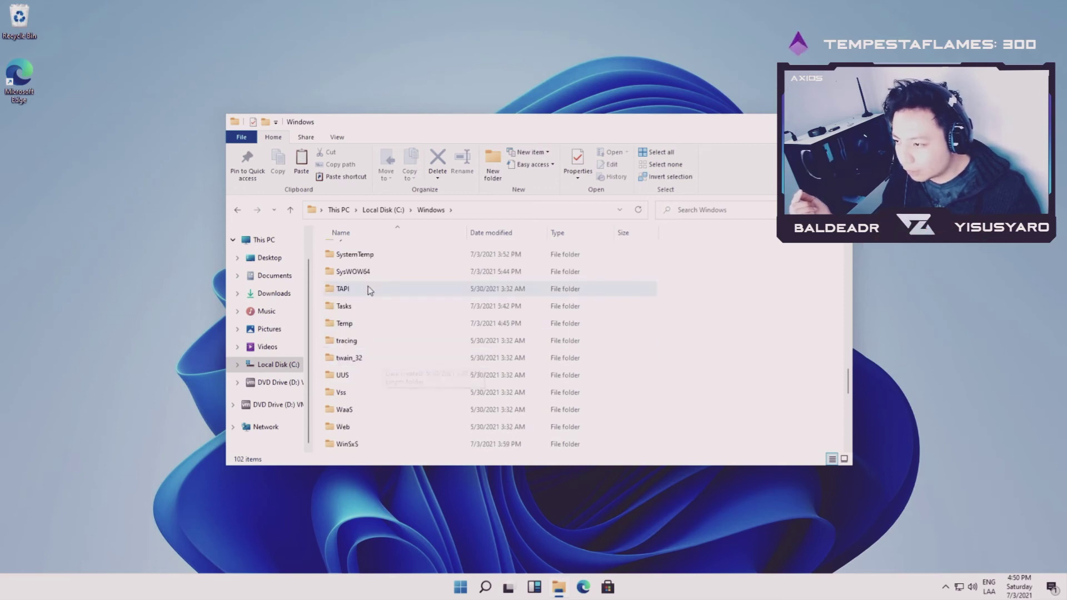
double_click(362, 272)
Step: Find the gpedit.msc file in SysWOW64 and send a shortcut to it to the desktop
scroll(577, 328, "down", 5)
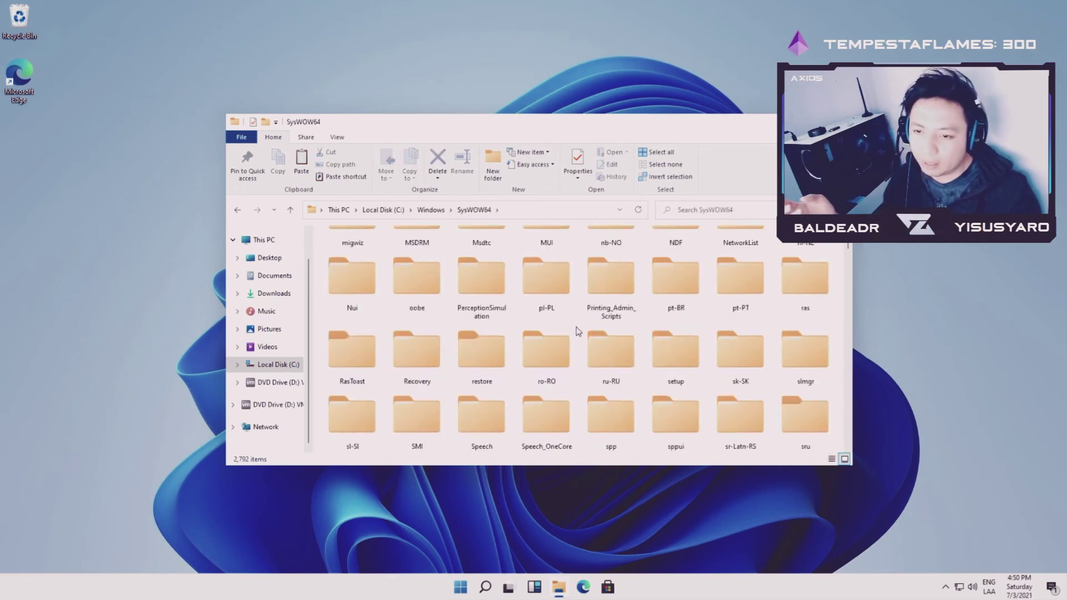
scroll(578, 332, "down", 15)
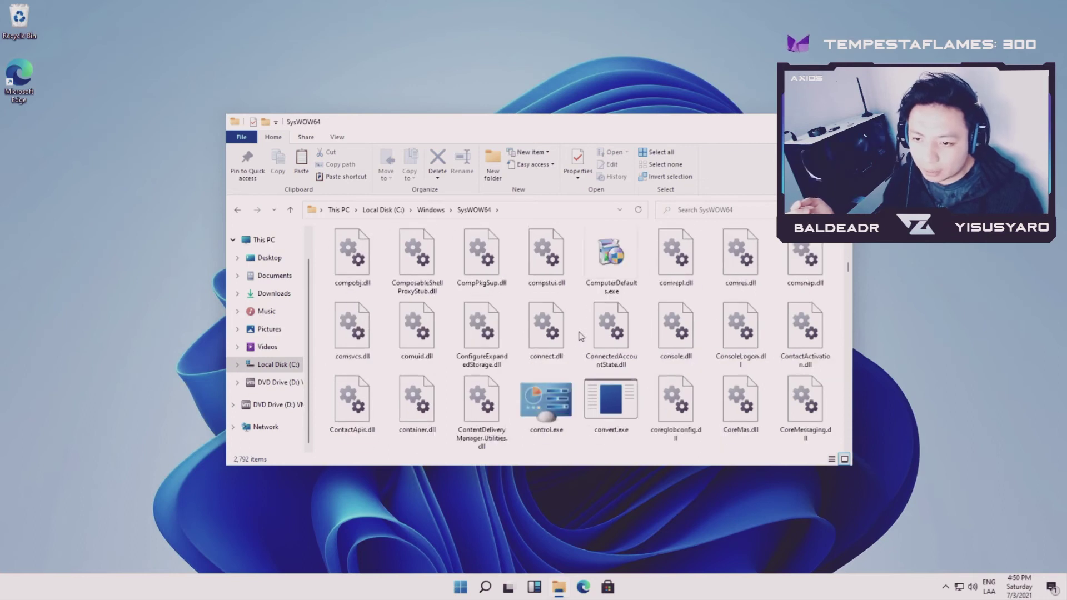
scroll(581, 336, "down", 15)
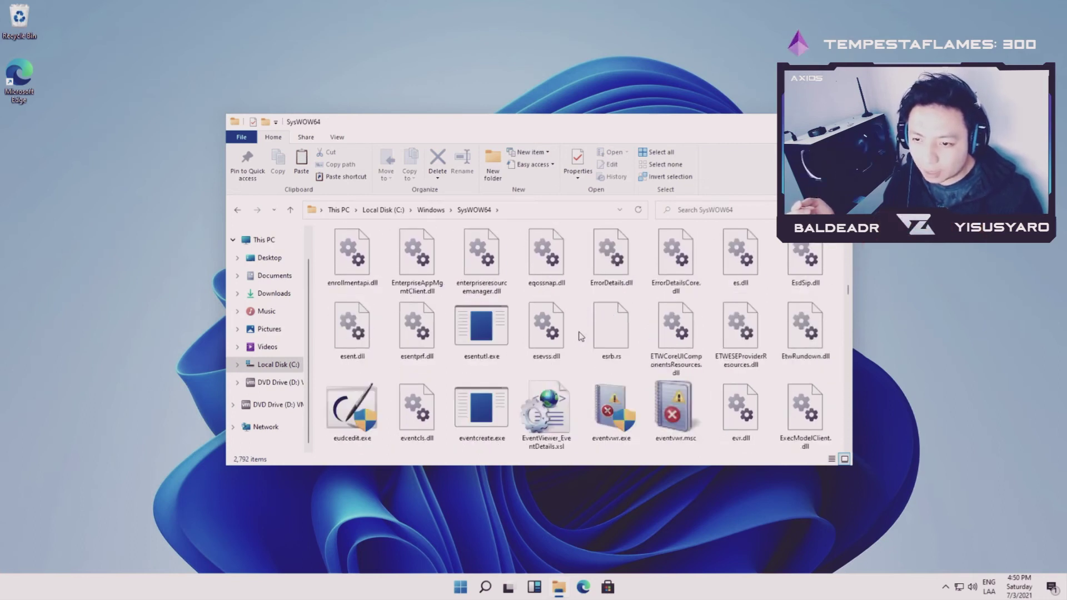
scroll(580, 337, "down", 15)
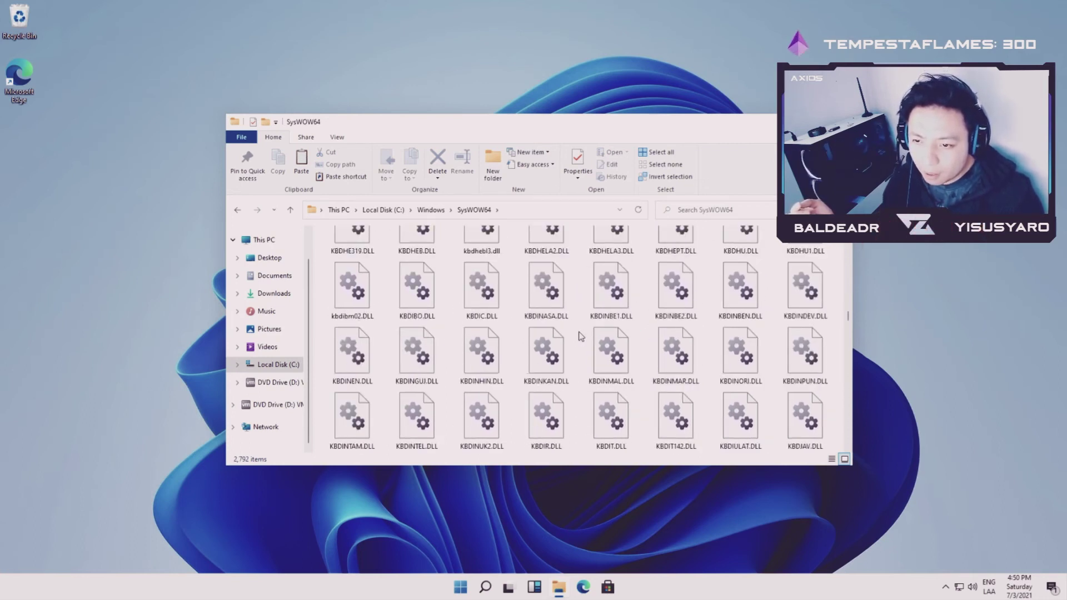
scroll(581, 336, "up", 10)
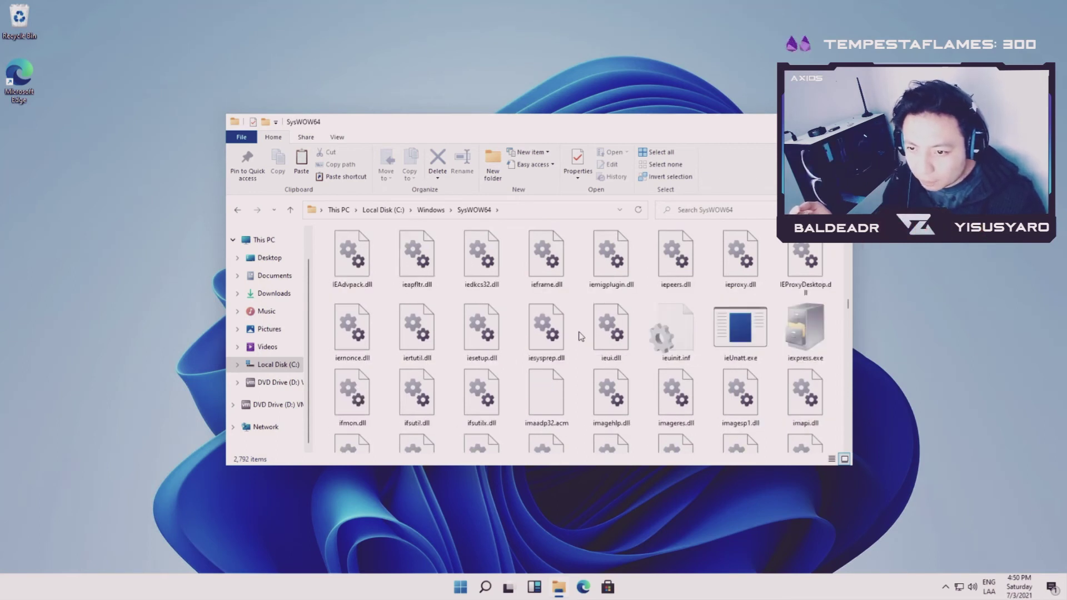
scroll(580, 336, "up", 10)
scroll(580, 336, "down", 3)
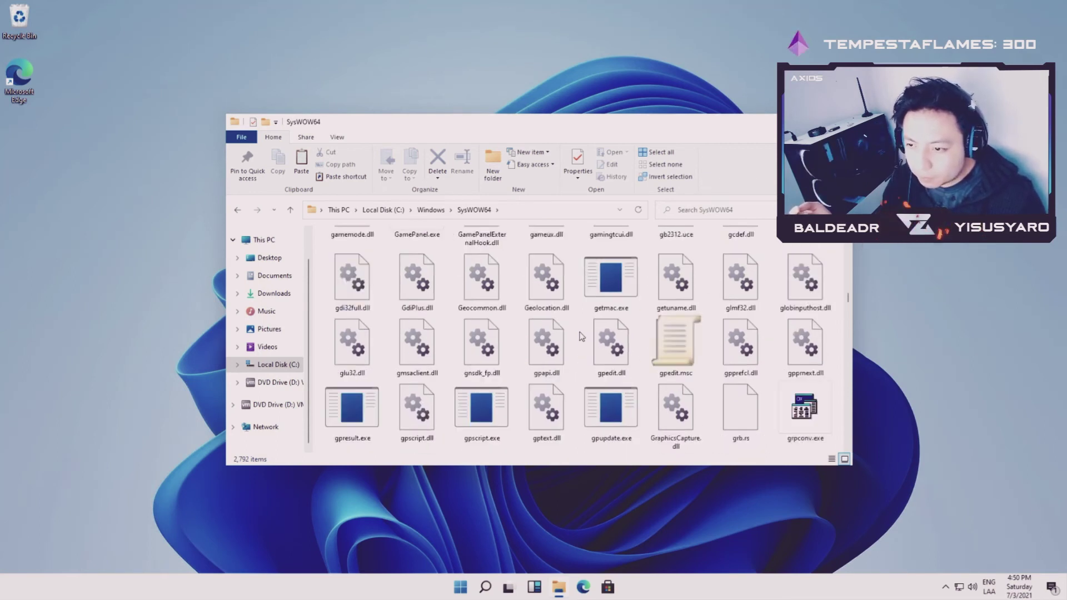
right_click(676, 348)
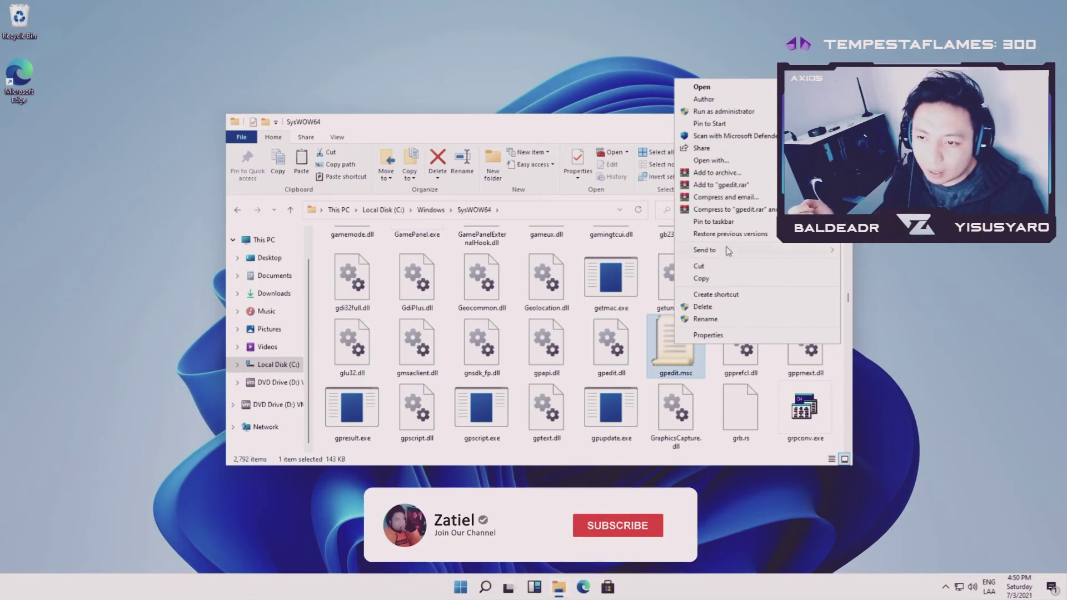
mouse_move(728, 251)
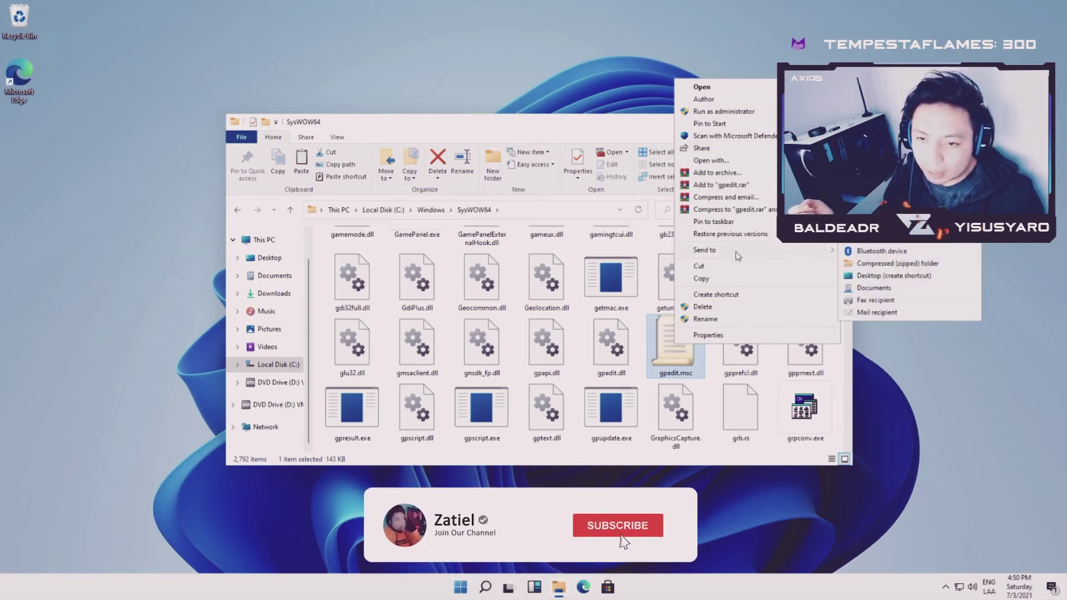
left_click(873, 276)
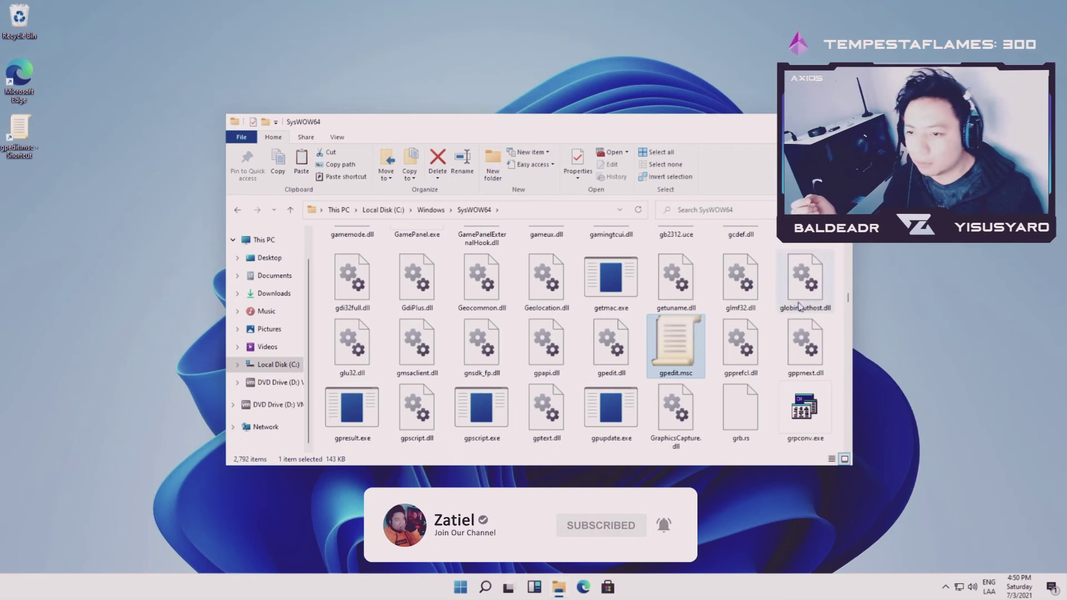
Step: Run gpedit.msc from the SysWOW64 folder as administrator and close the Local Group Policy Editor
right_click(682, 348)
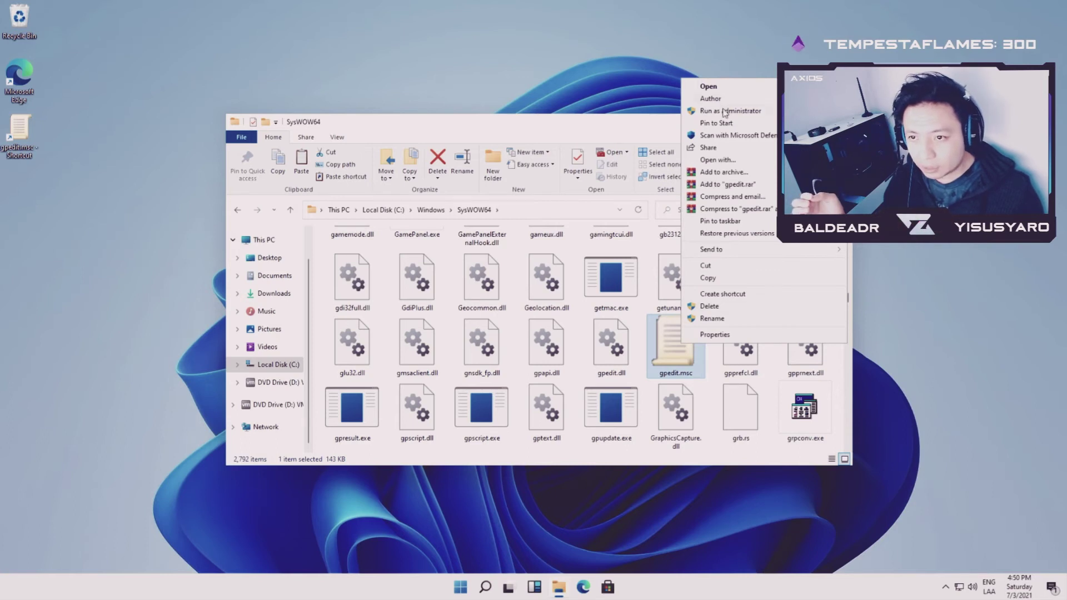
left_click(724, 110)
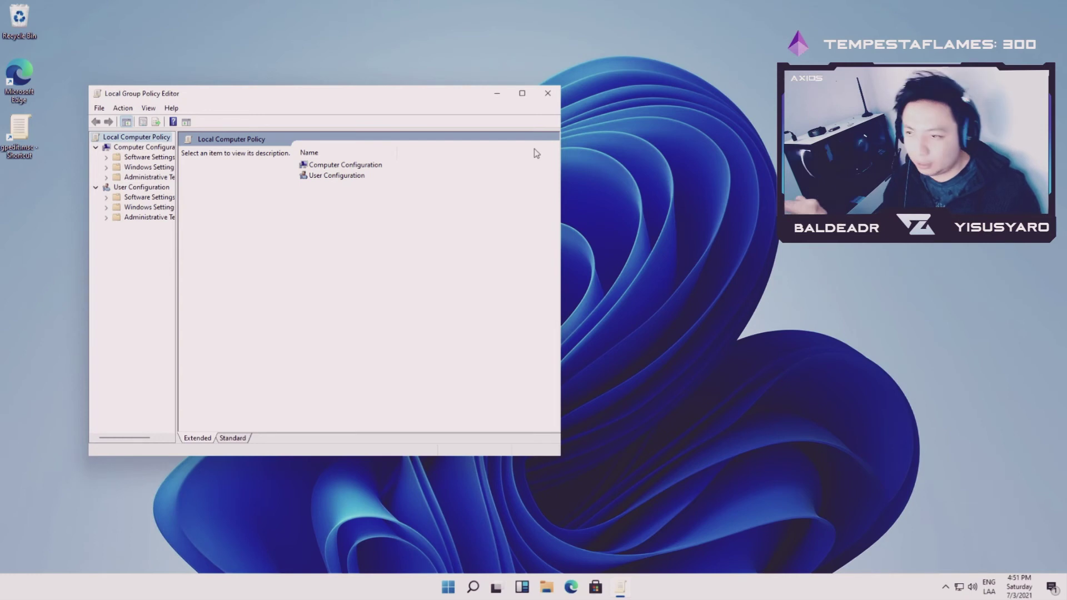
left_click(547, 93)
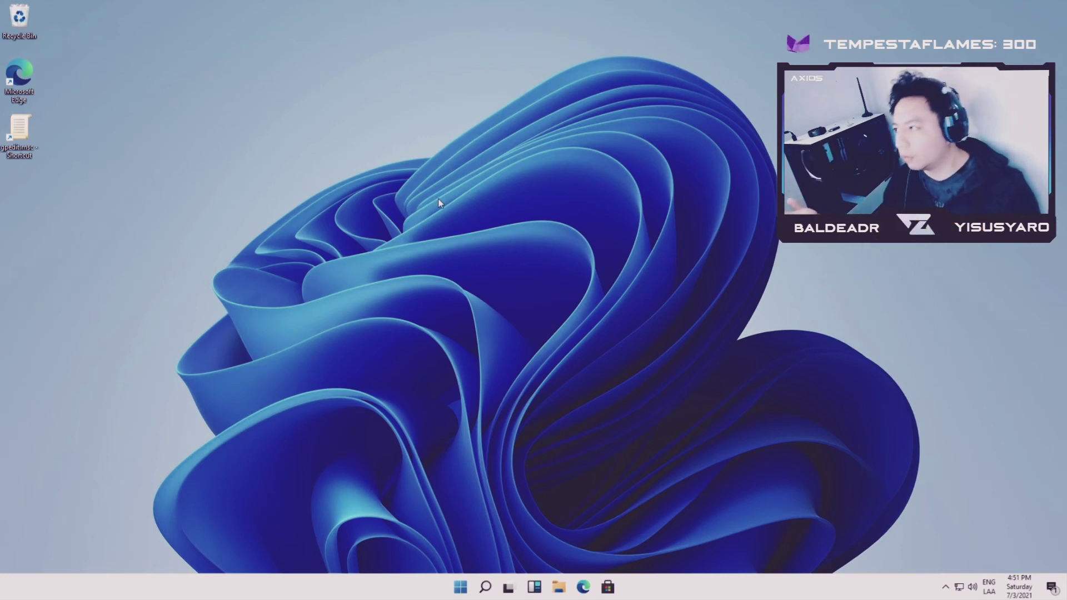
Step: Launch the Local Group Policy Editor twice from the gpedit.msc desktop shortcut, closing its window each time
double_click(22, 141)
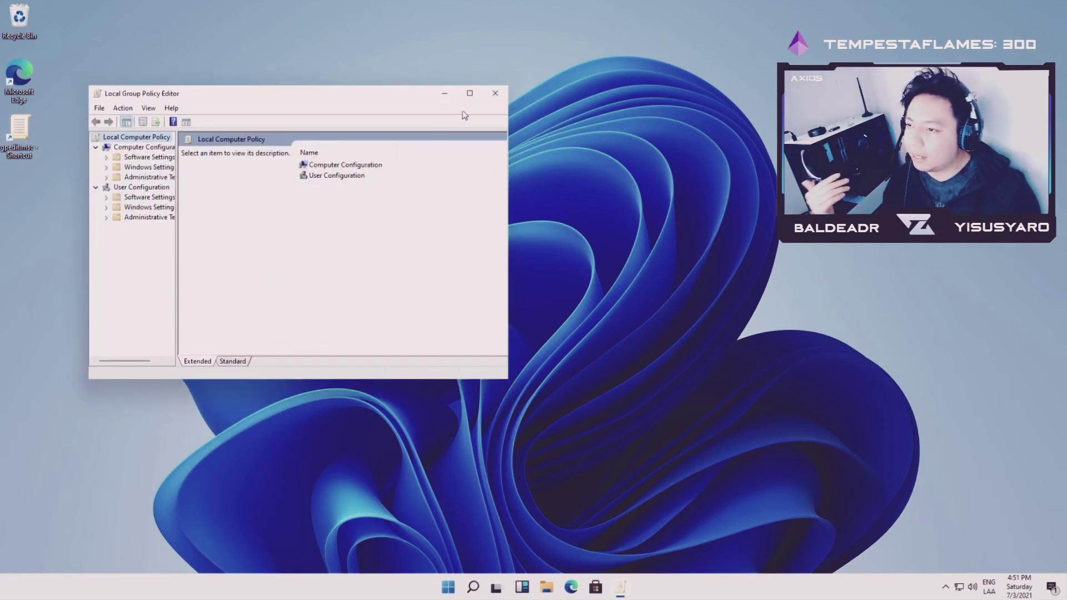
left_click(487, 98)
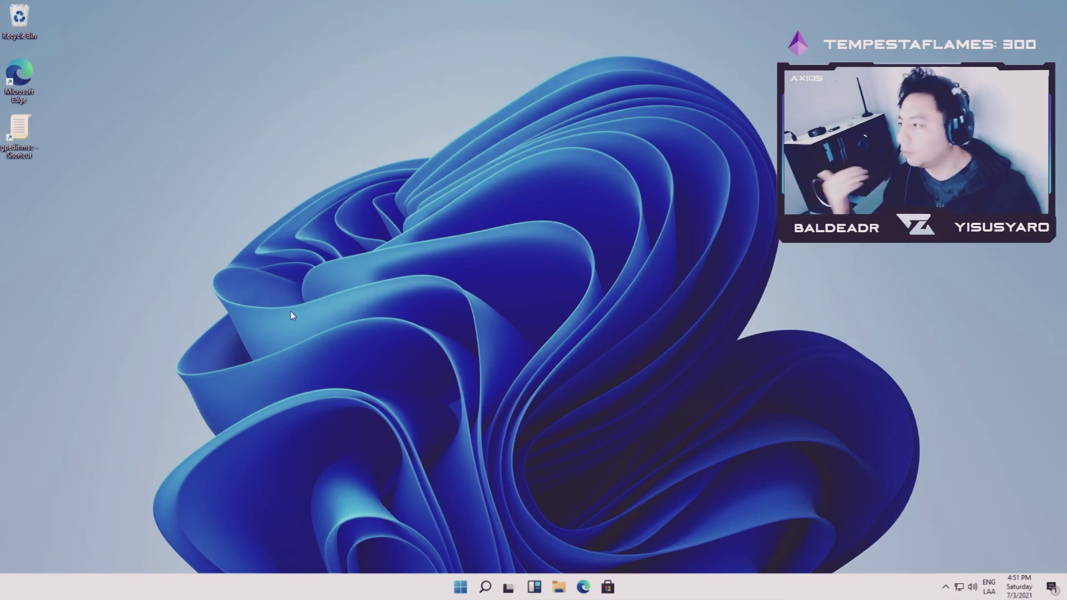
double_click(21, 136)
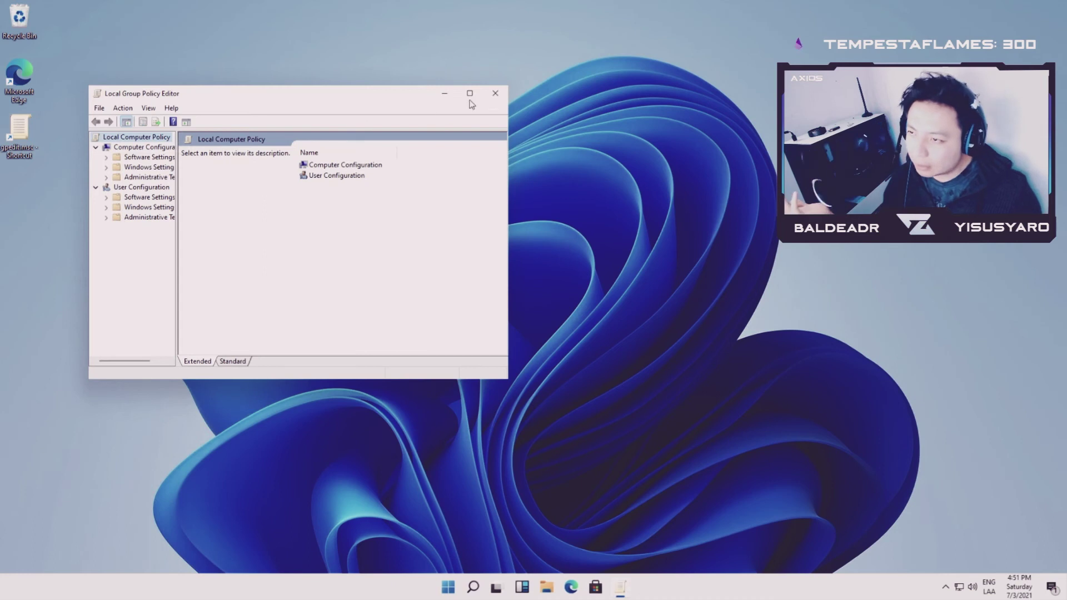
left_click(493, 92)
Step: Run the gpedit.msc desktop shortcut as administrator and close the editor window
right_click(22, 133)
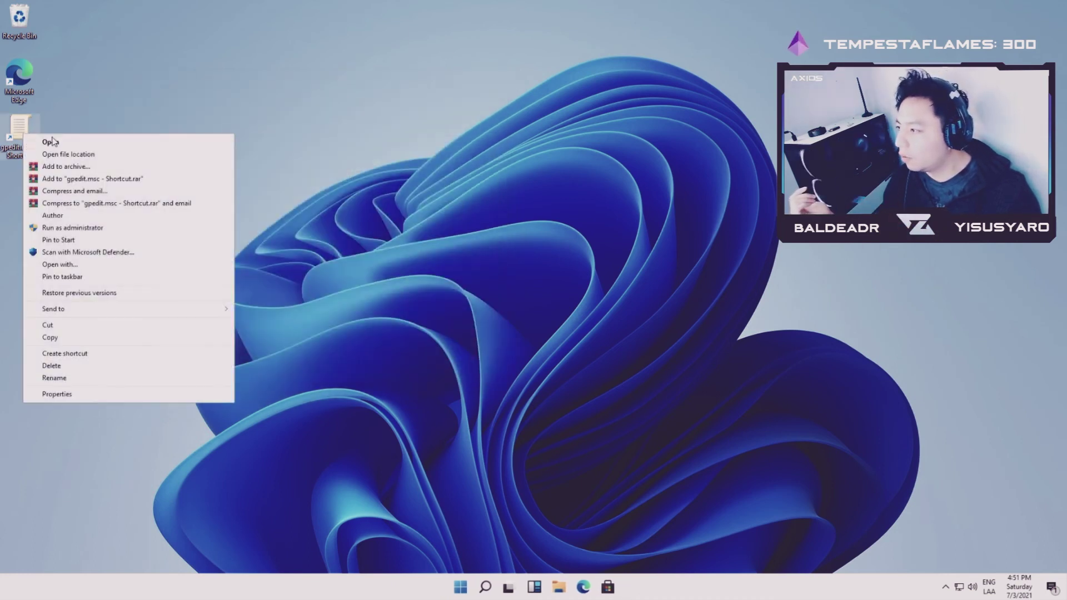
left_click(91, 228)
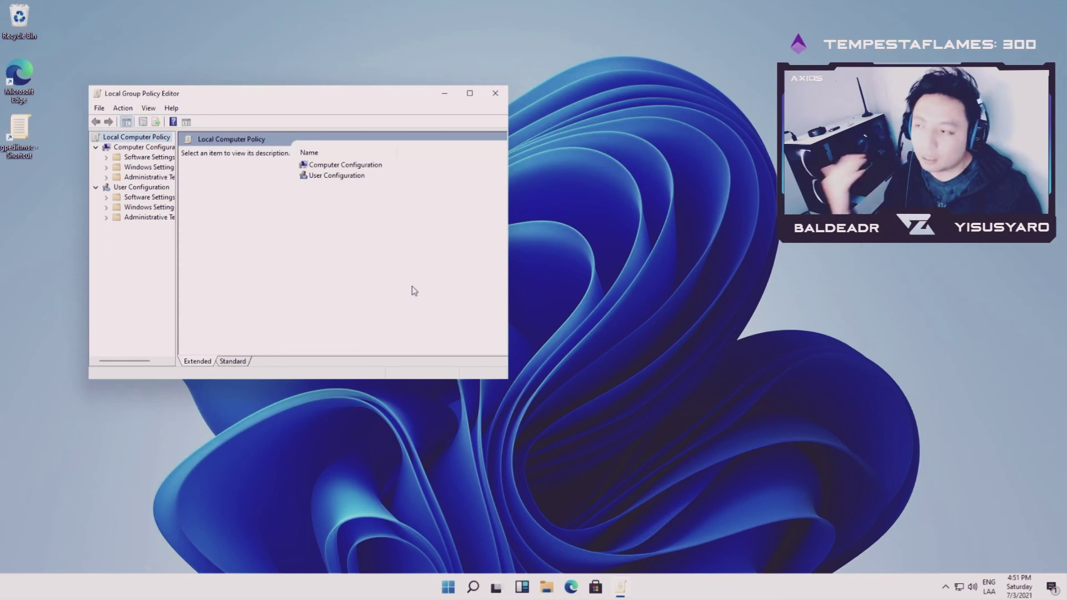
left_click(499, 89)
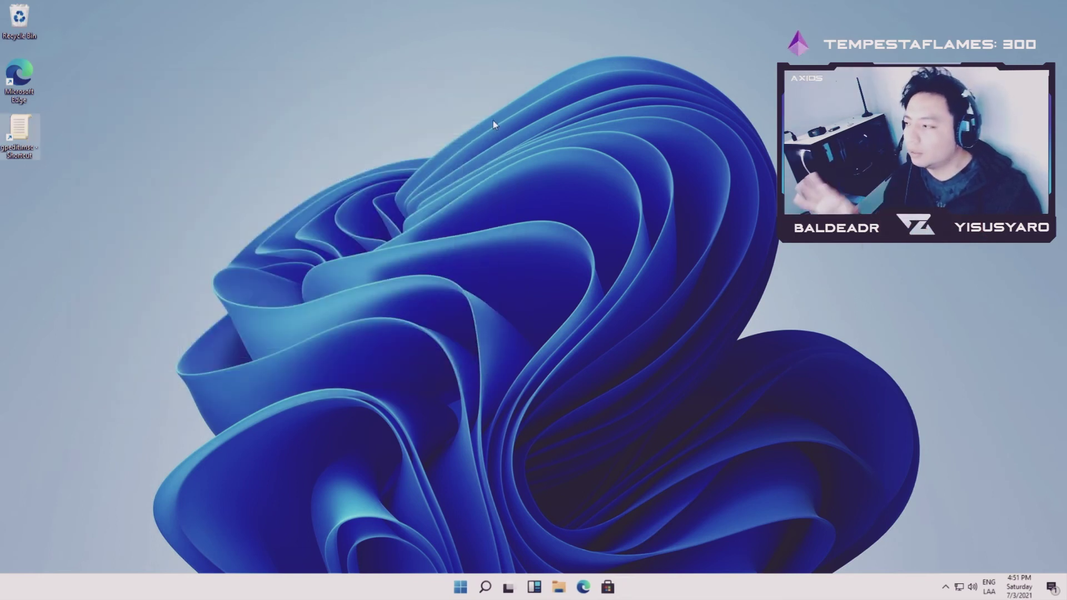